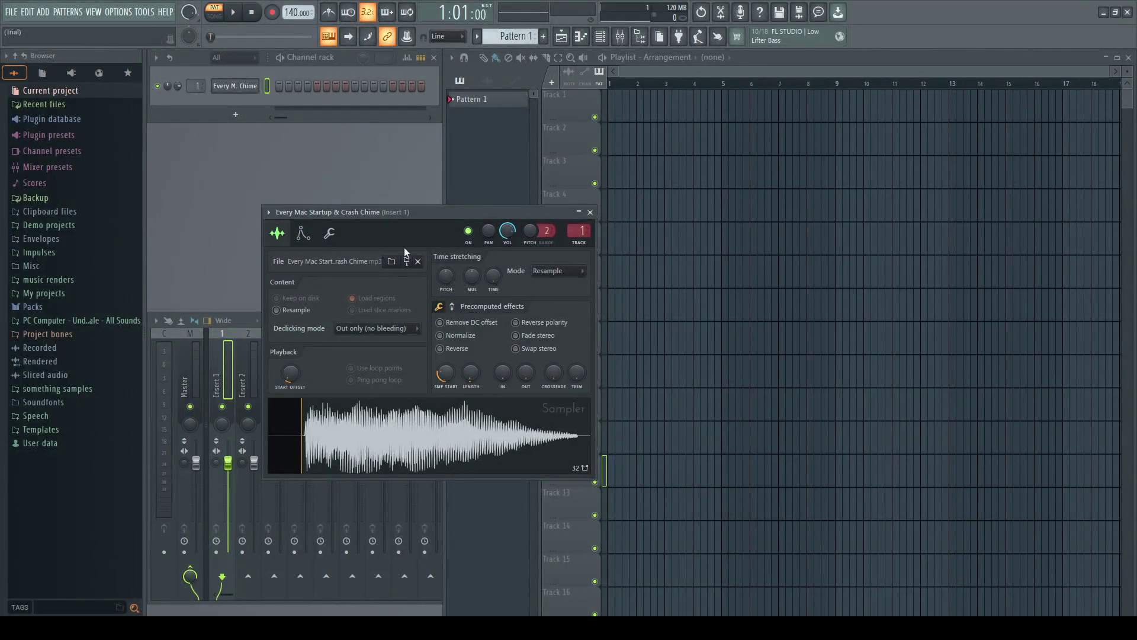
Load performance 8, Sandman, from the ROM11 bank in the Korg Wavestation.
key("r")
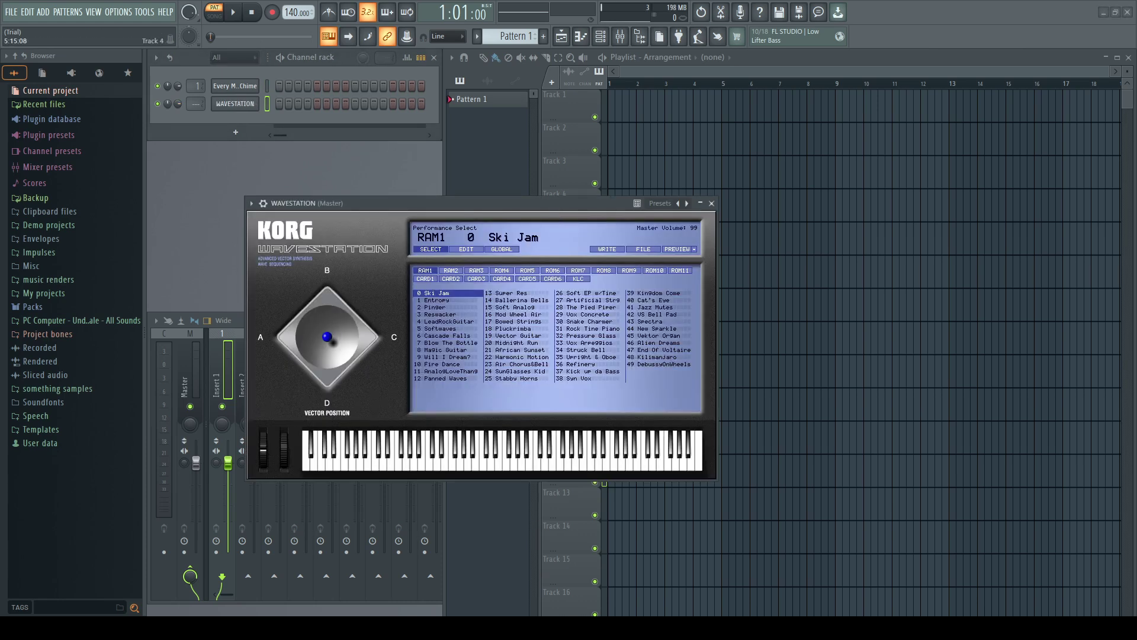
left_click_drag(371, 202, 396, 198)
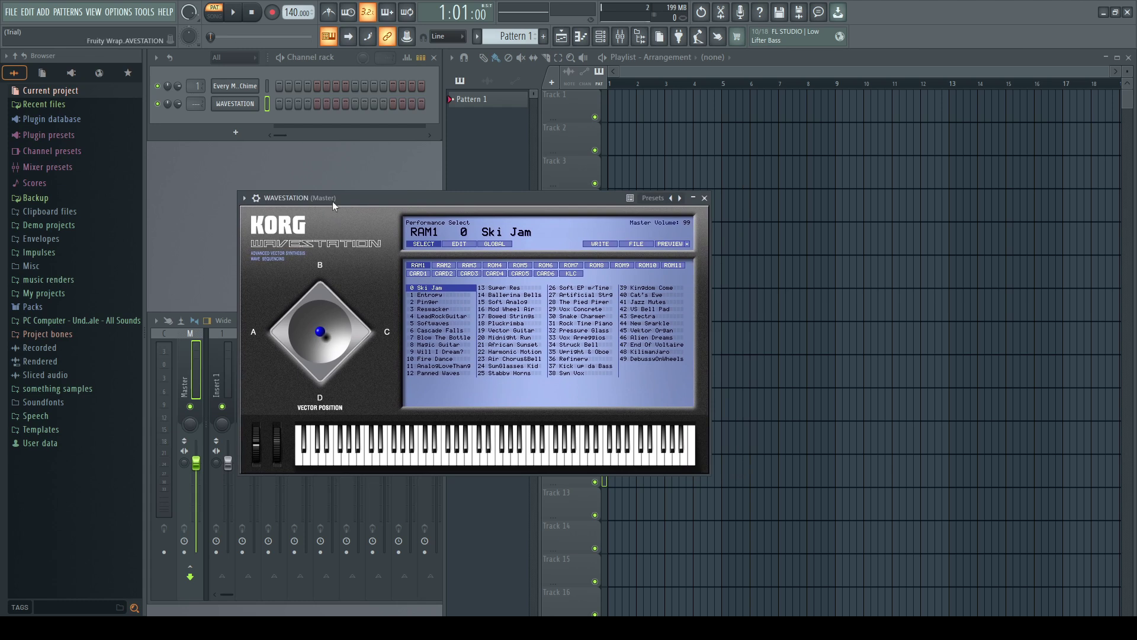
left_click_drag(332, 201, 323, 188)
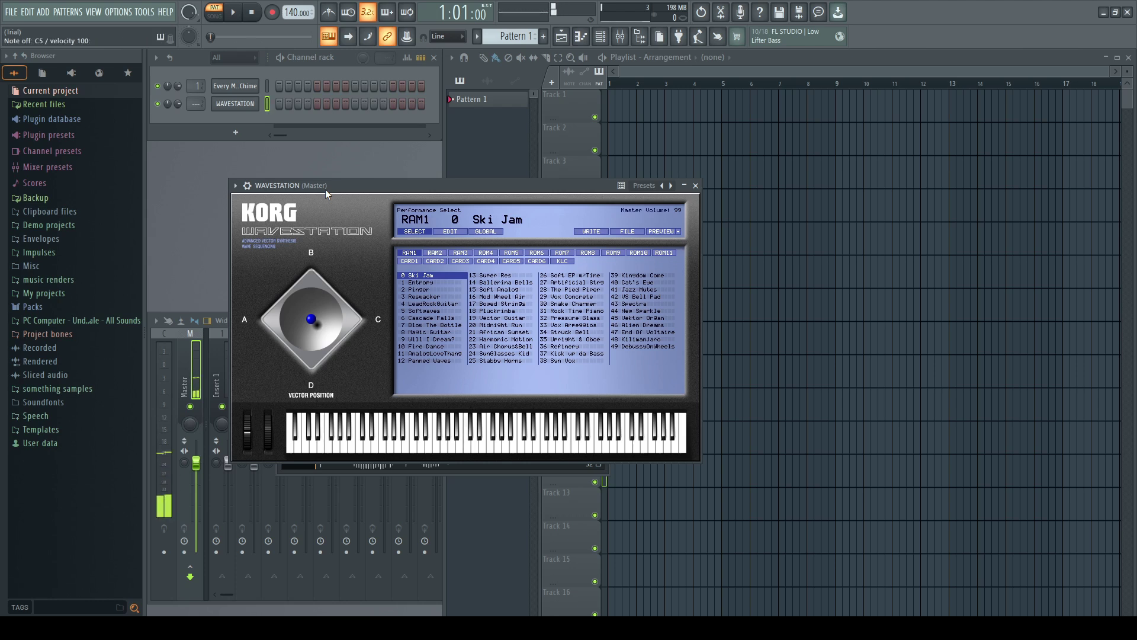
left_click_drag(325, 189, 314, 190)
left_click(598, 254)
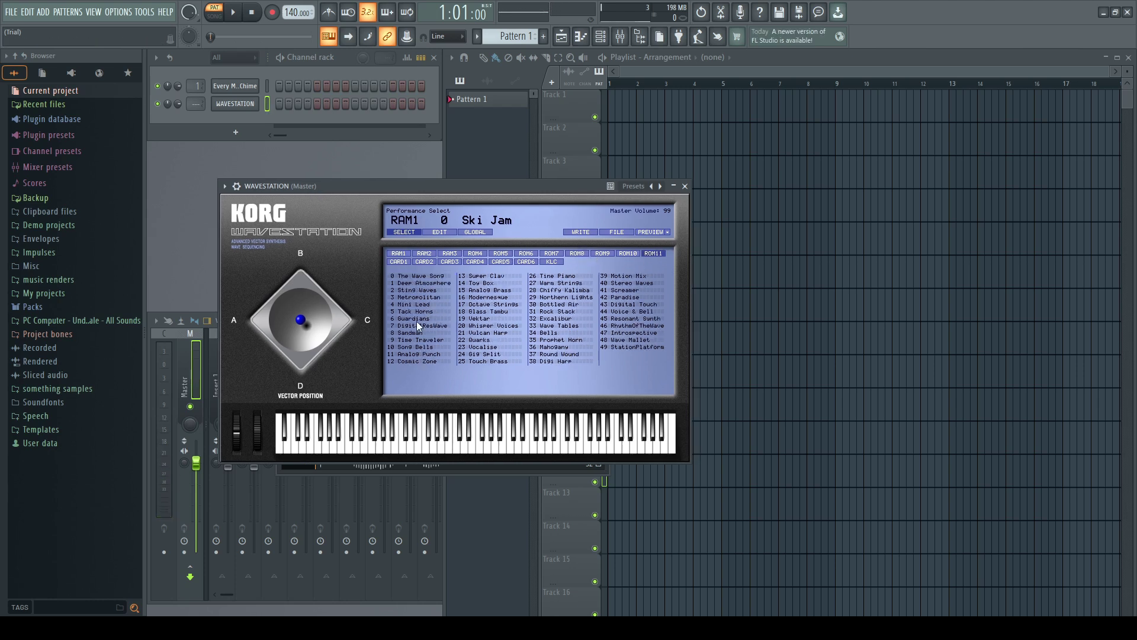
left_click(417, 333)
left_click_drag(403, 185, 423, 251)
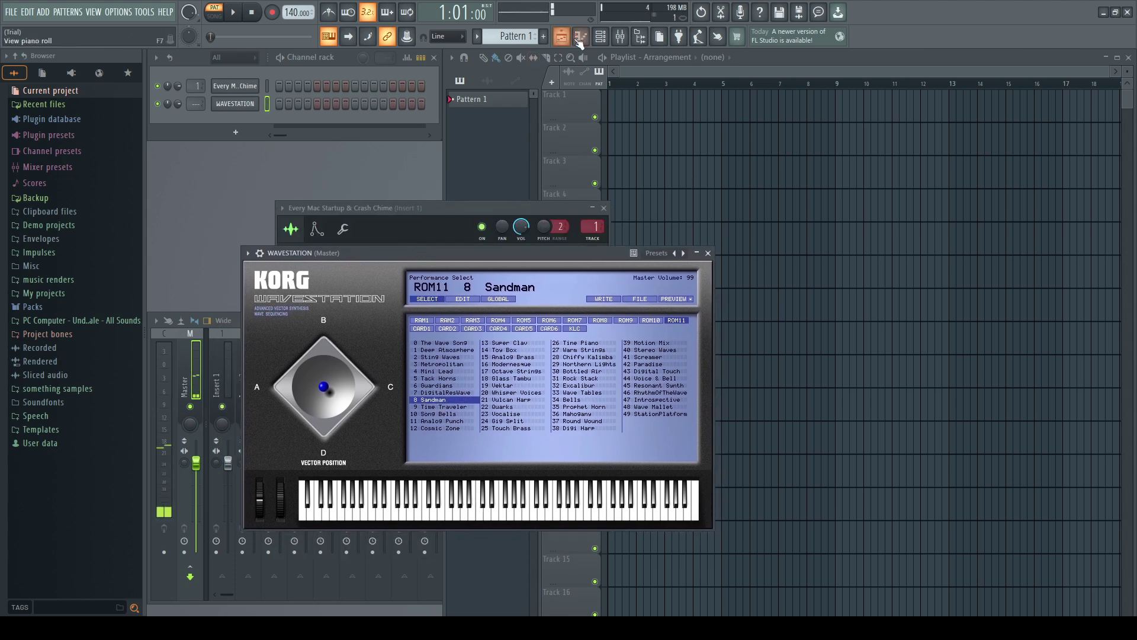
Open the piano roll for the Wavestation channel and set the project tempo to 120 BPM.
left_click(581, 37)
left_click_drag(298, 12, 297, 25)
scroll(439, 381, "down", 4)
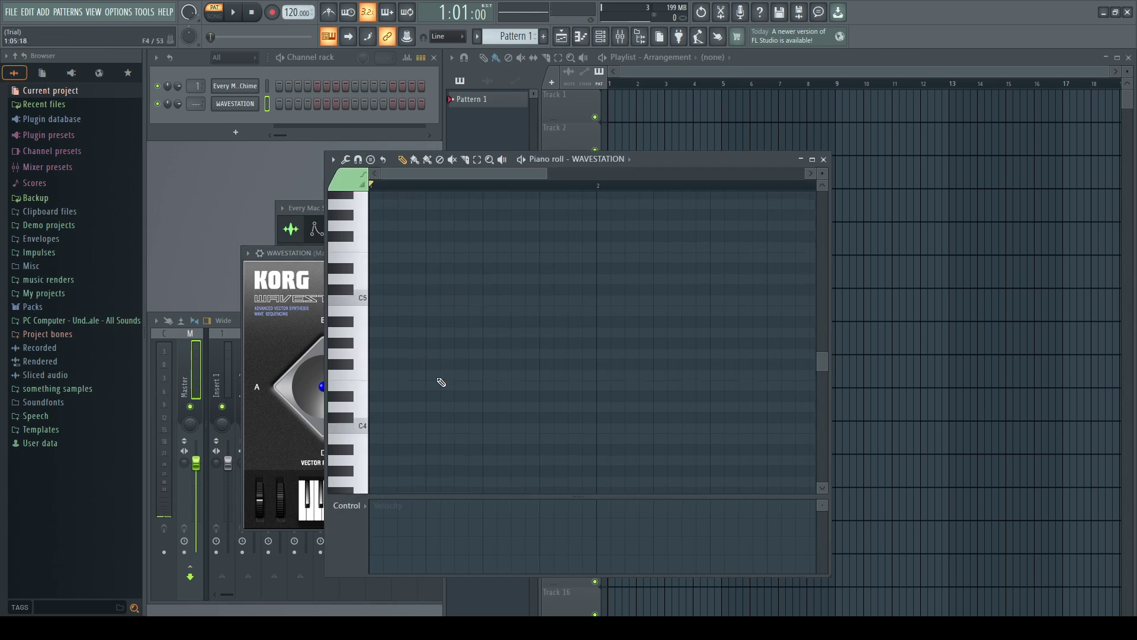
Draw a chord of one-bar notes at the start of the pattern: C3, C4, G4, C5, E5 and G5.
scroll(379, 414, "down", 3)
left_click(381, 382)
left_click_drag(392, 382, 593, 370)
scroll(381, 325, "up", 2)
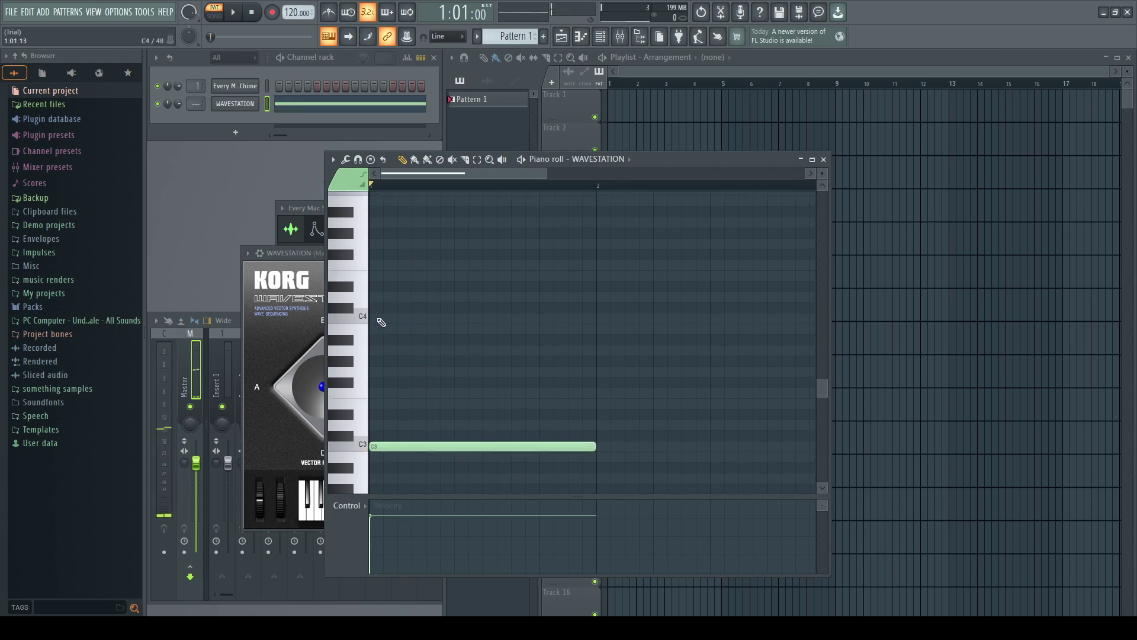
left_click(381, 320)
scroll(406, 285, "up", 3)
left_click(379, 287)
scroll(406, 314, "up", 2)
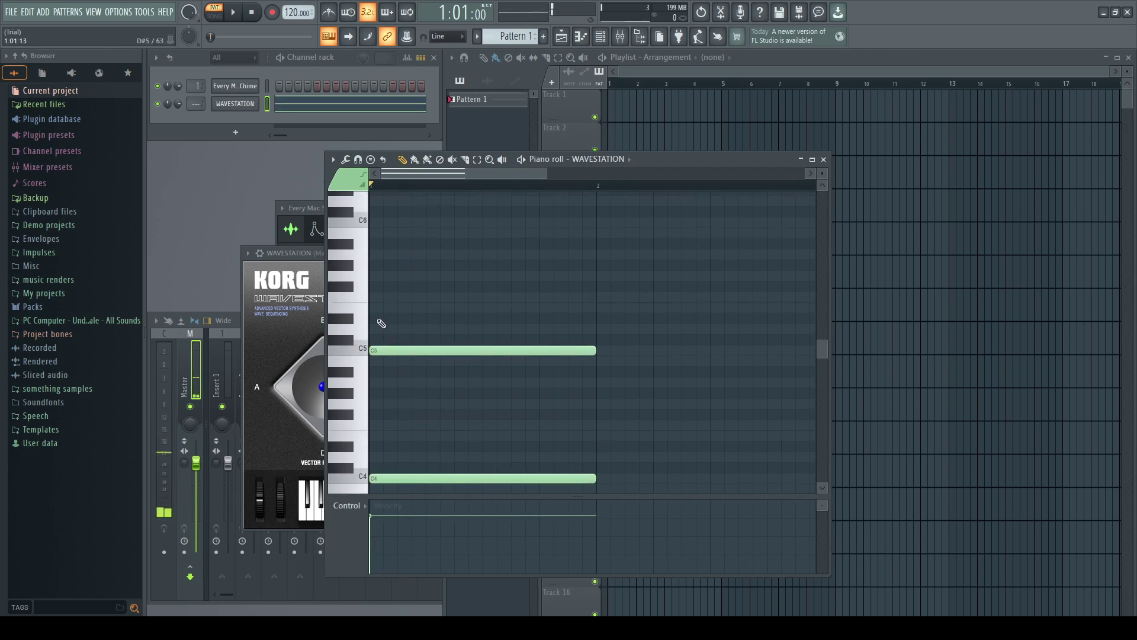
left_click(379, 307)
left_click(379, 276)
left_click(389, 414)
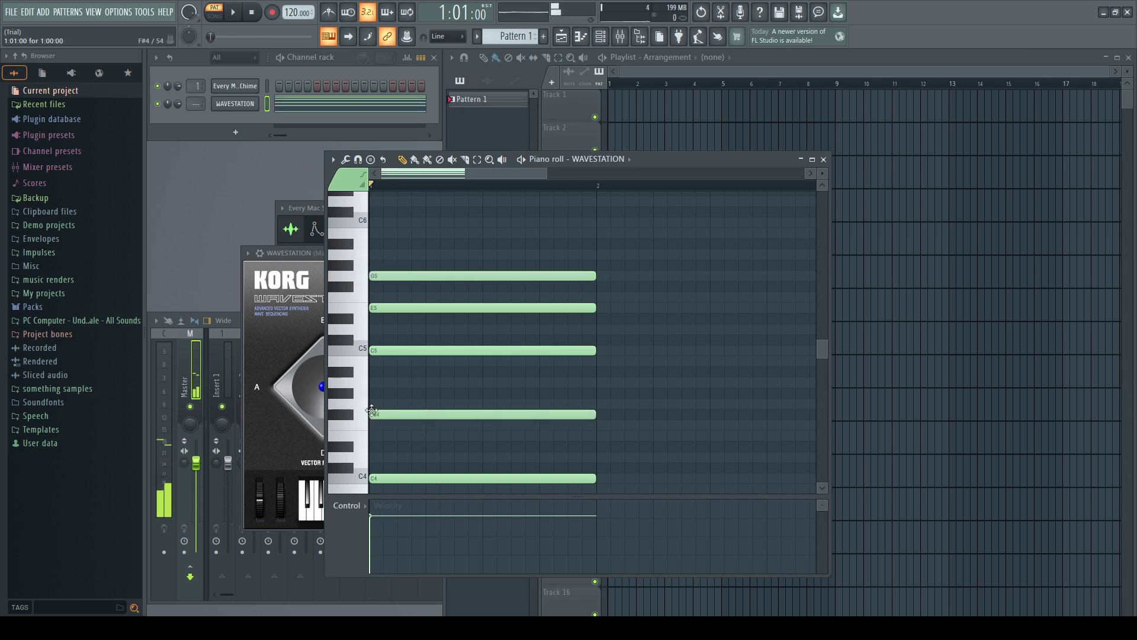
left_click_drag(396, 414, 396, 403)
Play the chord, try transposing all its notes up one octave, and move them back down to start at C3.
key("space")
scroll(407, 382, "down", 4)
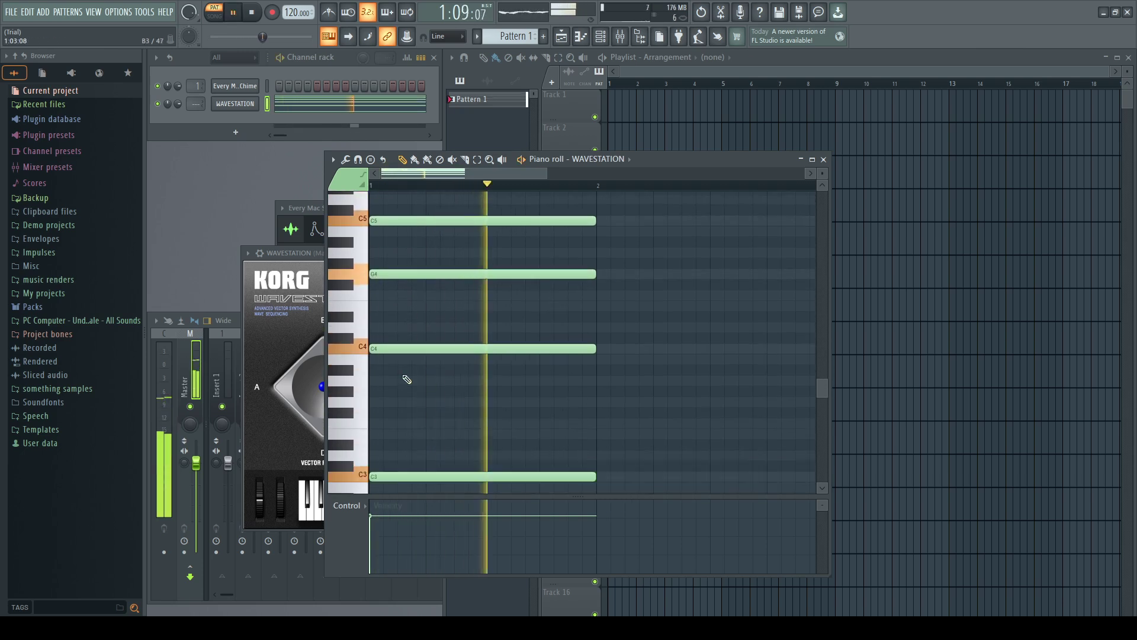
left_click_drag(419, 461, 439, 142)
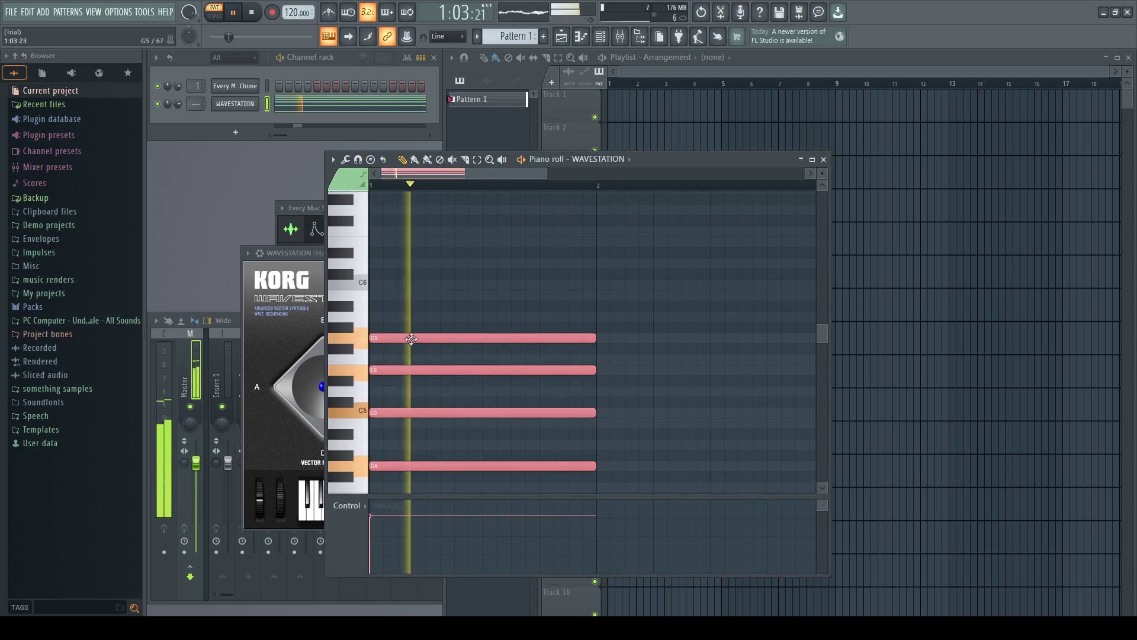
left_click_drag(409, 337, 409, 215)
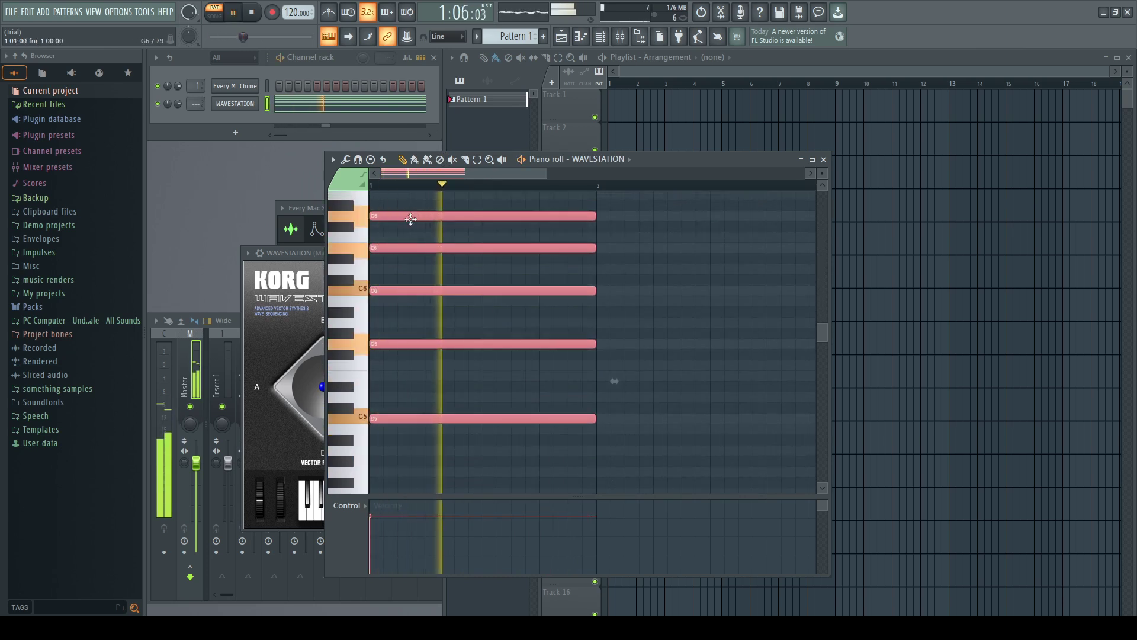
scroll(407, 320, "down", 4)
key("space")
scroll(389, 418, "up", 1)
left_click_drag(389, 418, 393, 461)
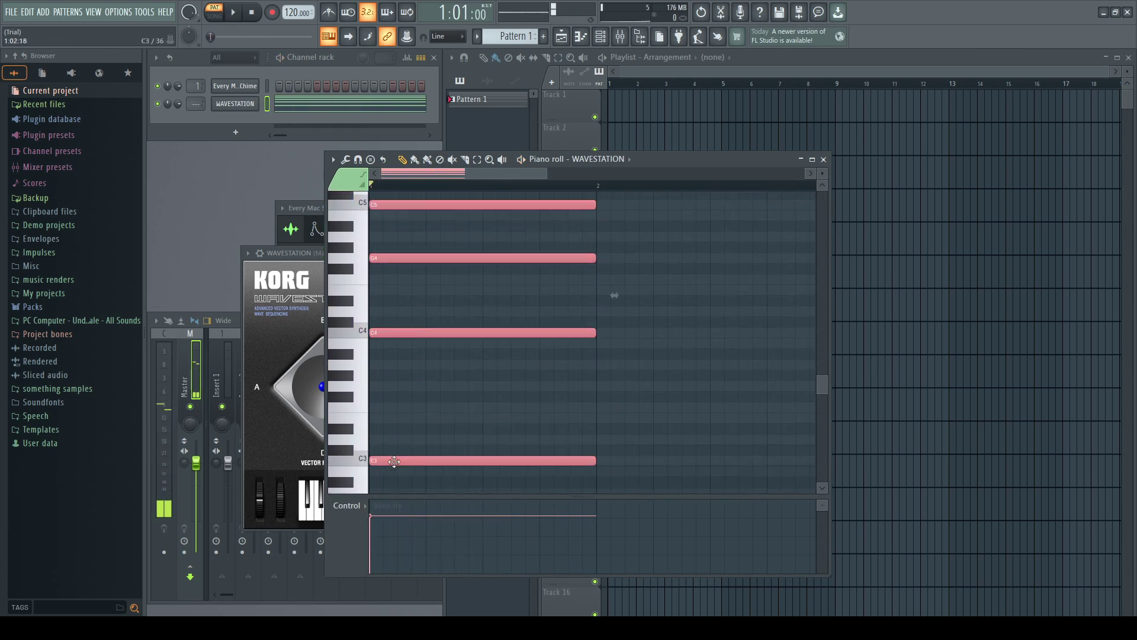
key("ctrl+d")
scroll(634, 367, "down", 1)
key("ctrl+Down")
Close the piano roll, open the Sandman performance for editing, and audition part 1 (Industrial) on its own.
left_click(823, 159)
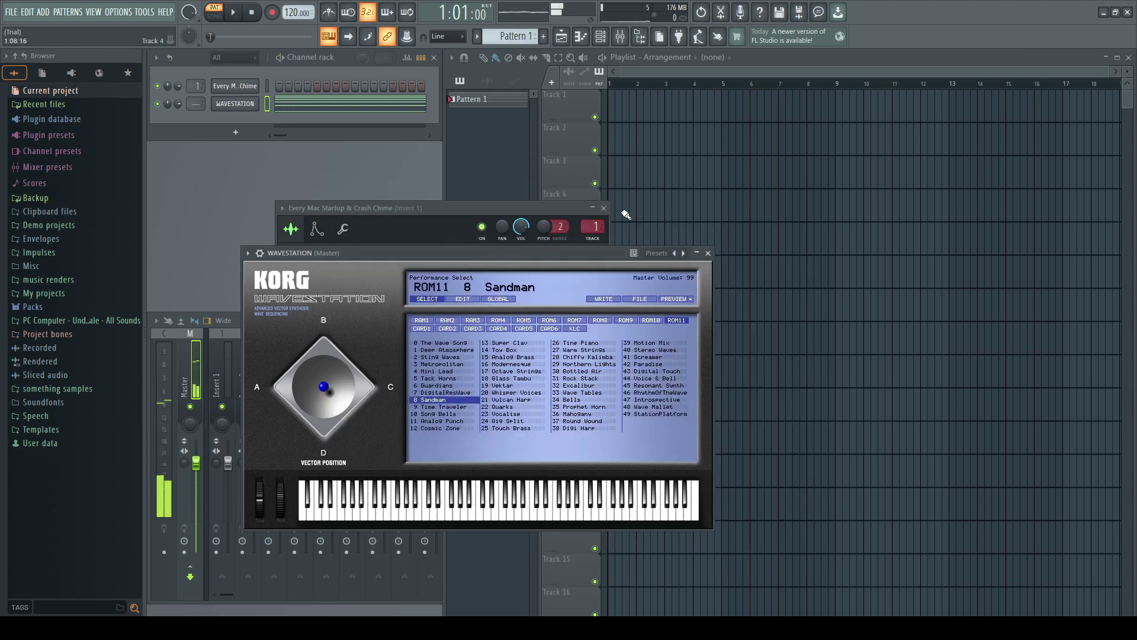
left_click(462, 300)
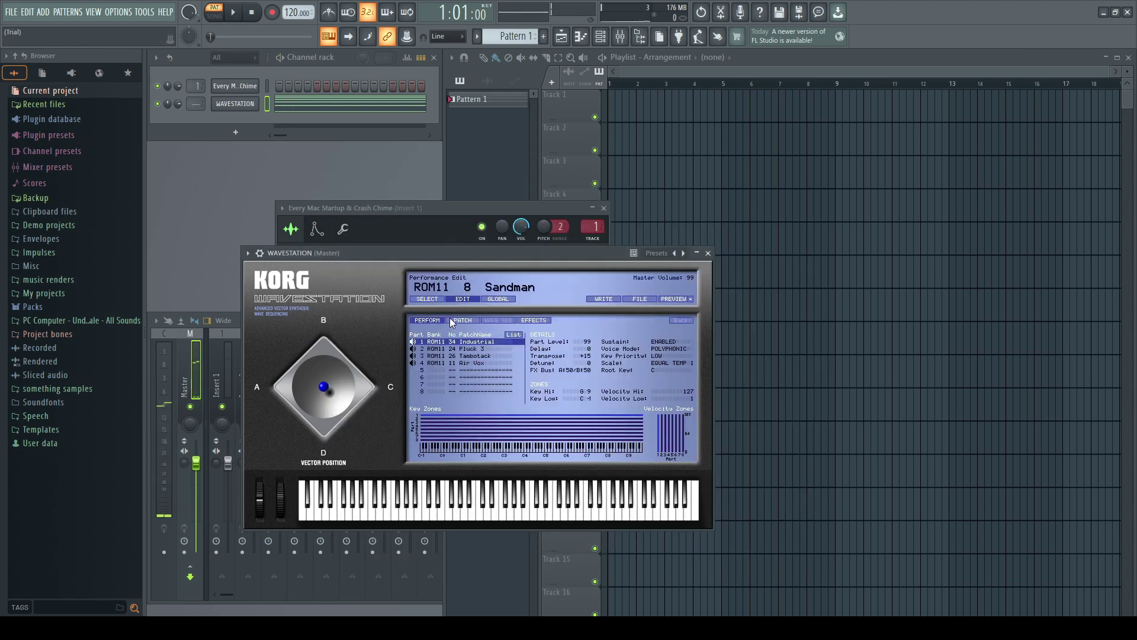
left_click(413, 343)
key("space")
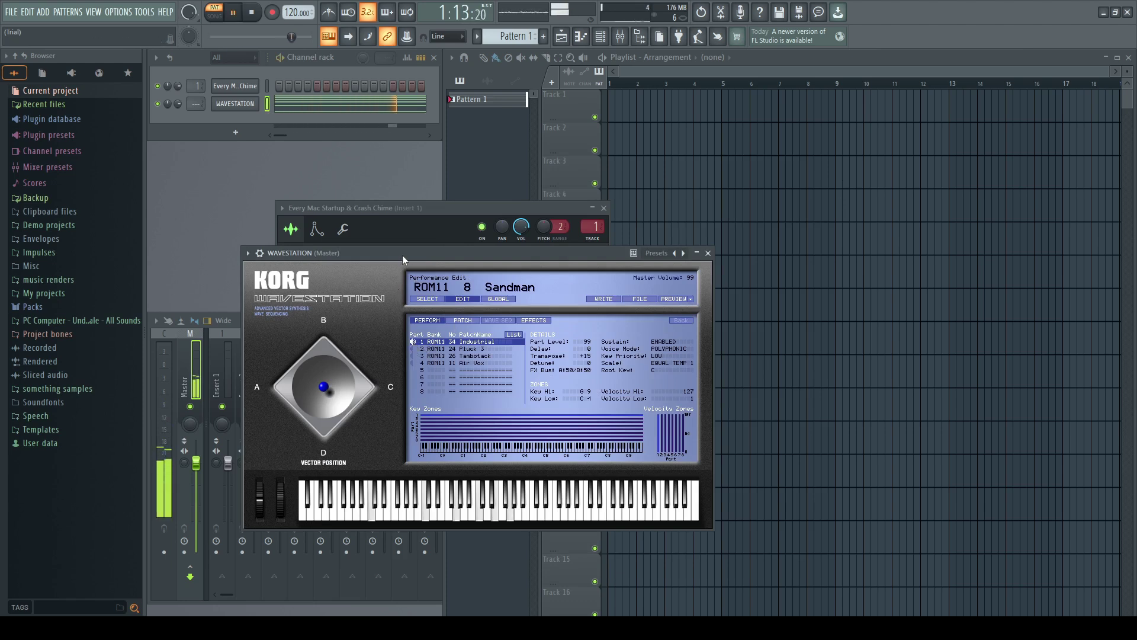
key("space")
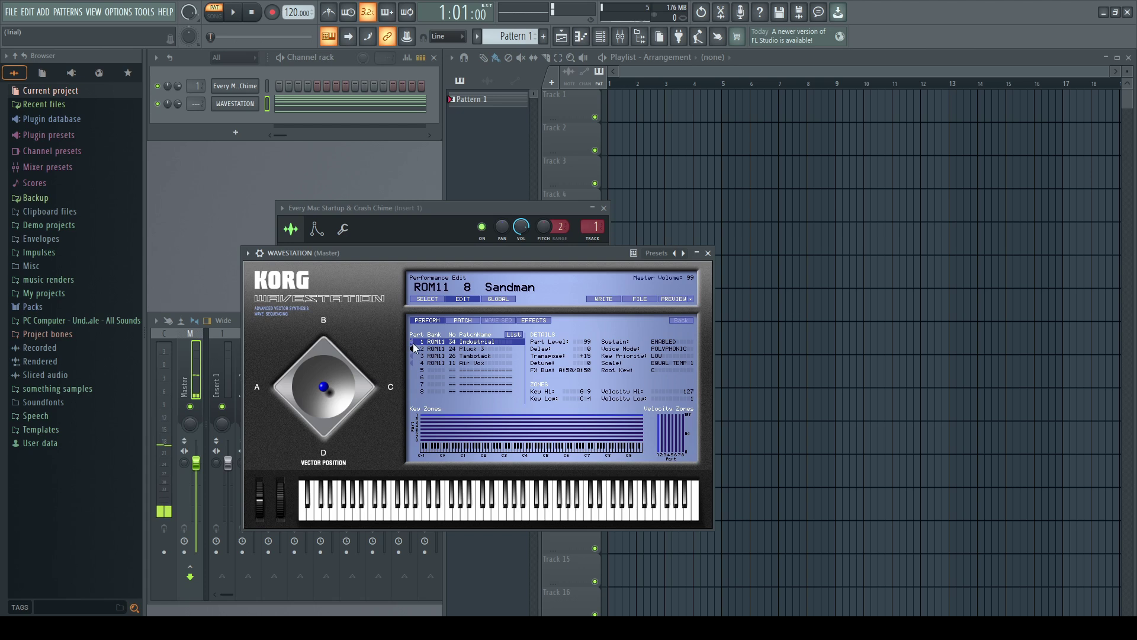
Play the Every Mac Startup & Crash Chime sample for comparison and return to the Wavestation.
left_click(373, 220)
key("q")
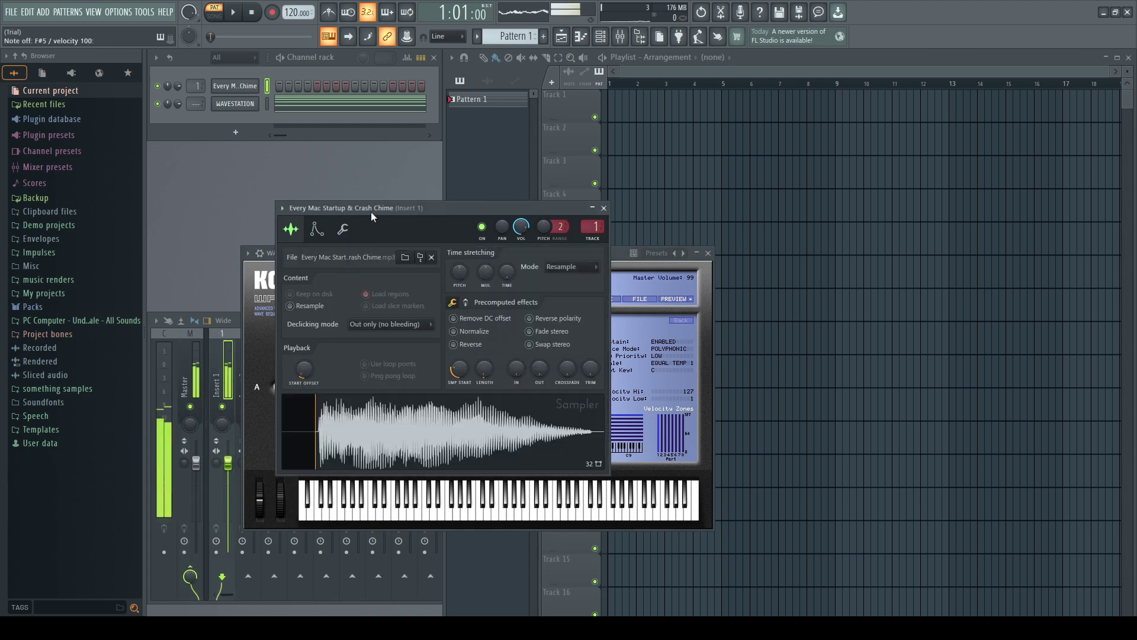
left_click(625, 272)
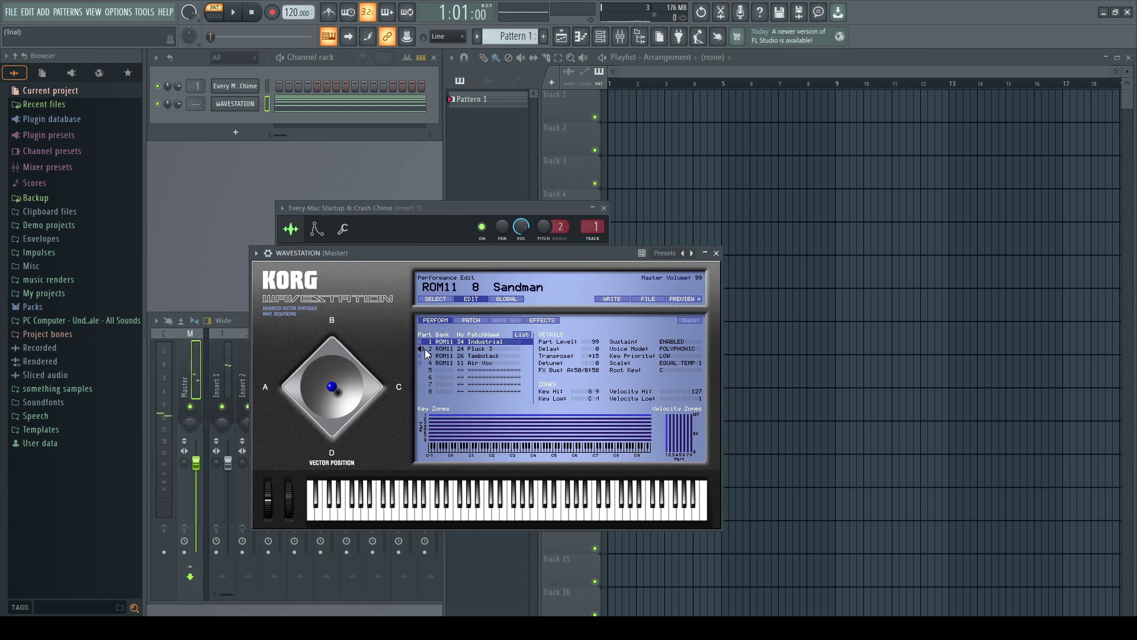
Audition part 3 (Tambotack) and part 4 (Air Vox) of the performance separately with the chord pattern.
left_click(461, 351)
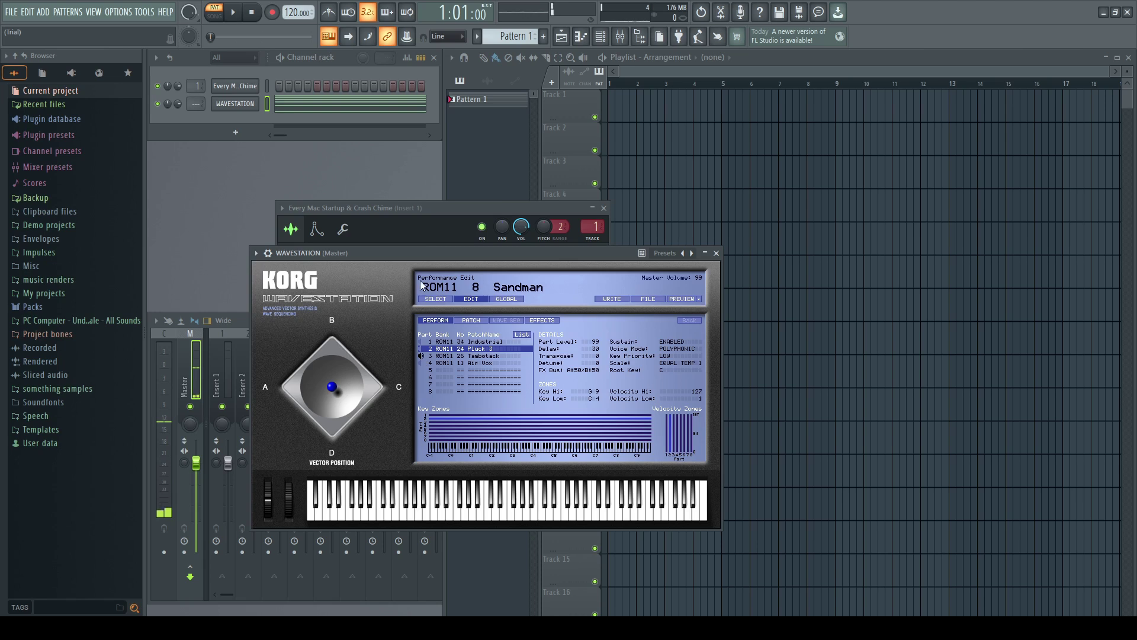
key("space")
key("space")
key("space")
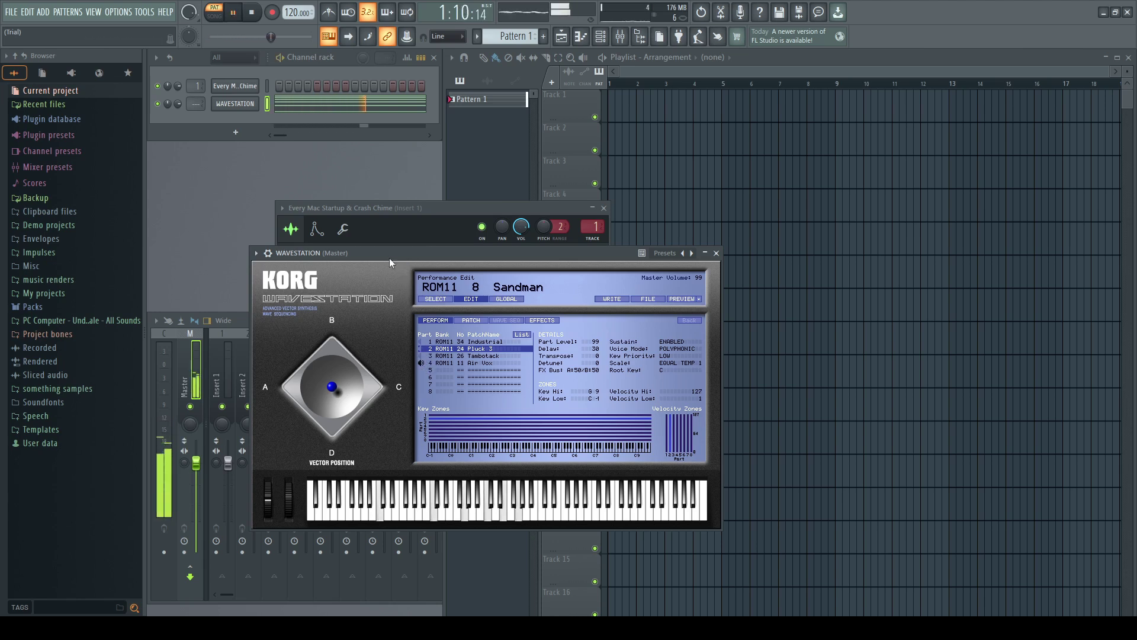
key("space")
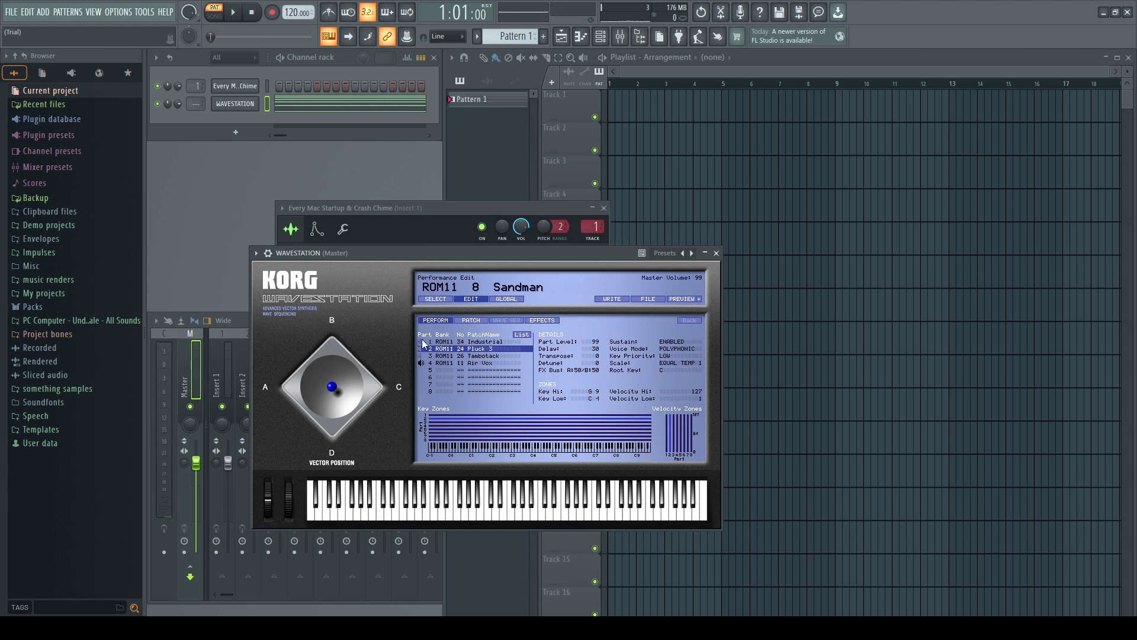
Play part 1 (Industrial) alone again, inspect its patch settings, and return to the performance's part list.
left_click_drag(410, 254, 395, 248)
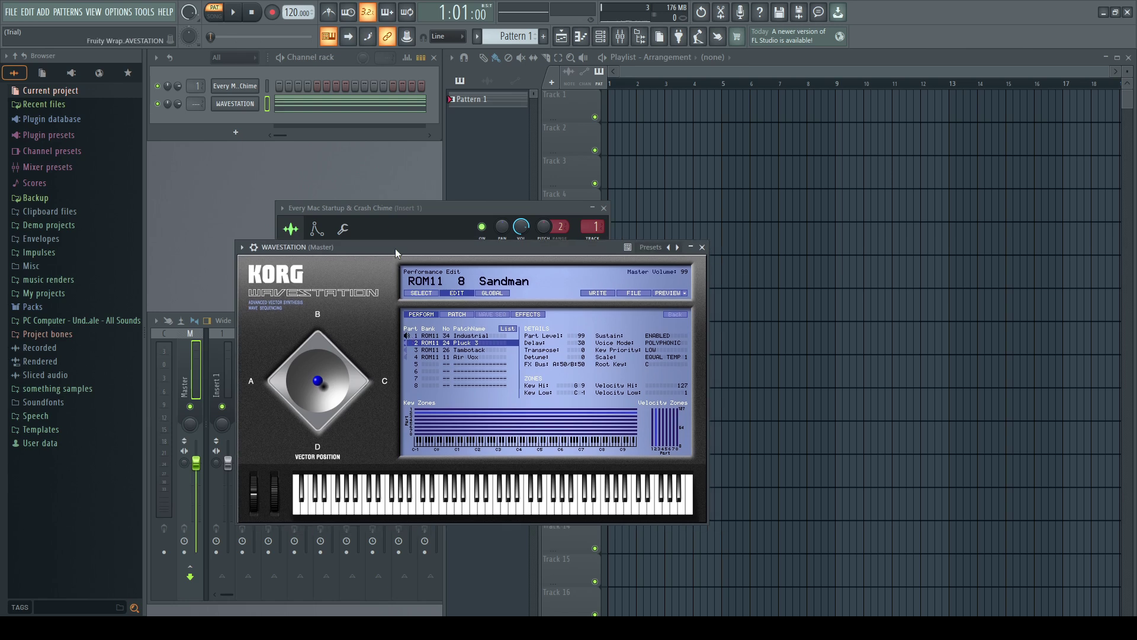
key("space")
left_click(462, 336)
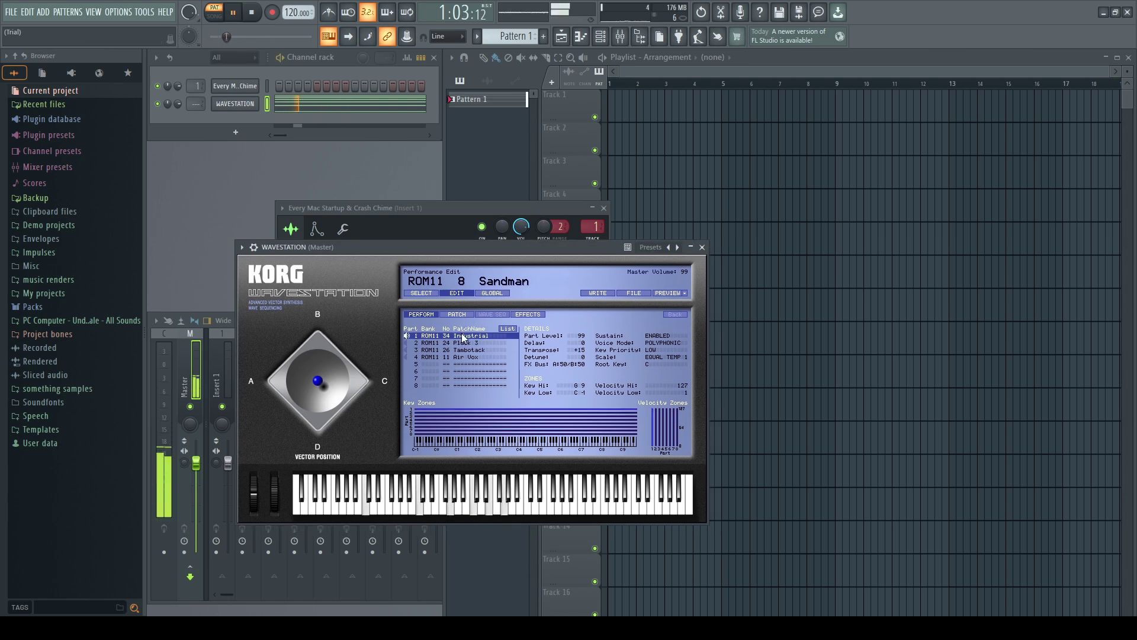
key("space")
double_click(463, 337)
left_click(416, 315)
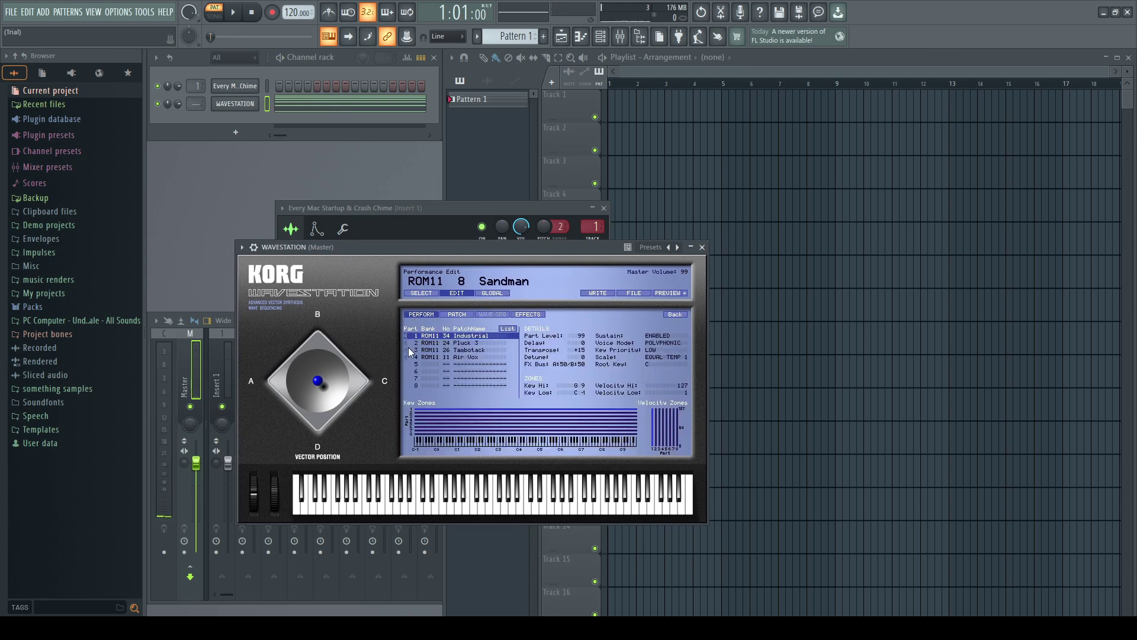
Enable part 3 of the performance and replace its Tambotack patch with Breathaton Pad from the ROM8 bank.
left_click(407, 349)
left_click(445, 350)
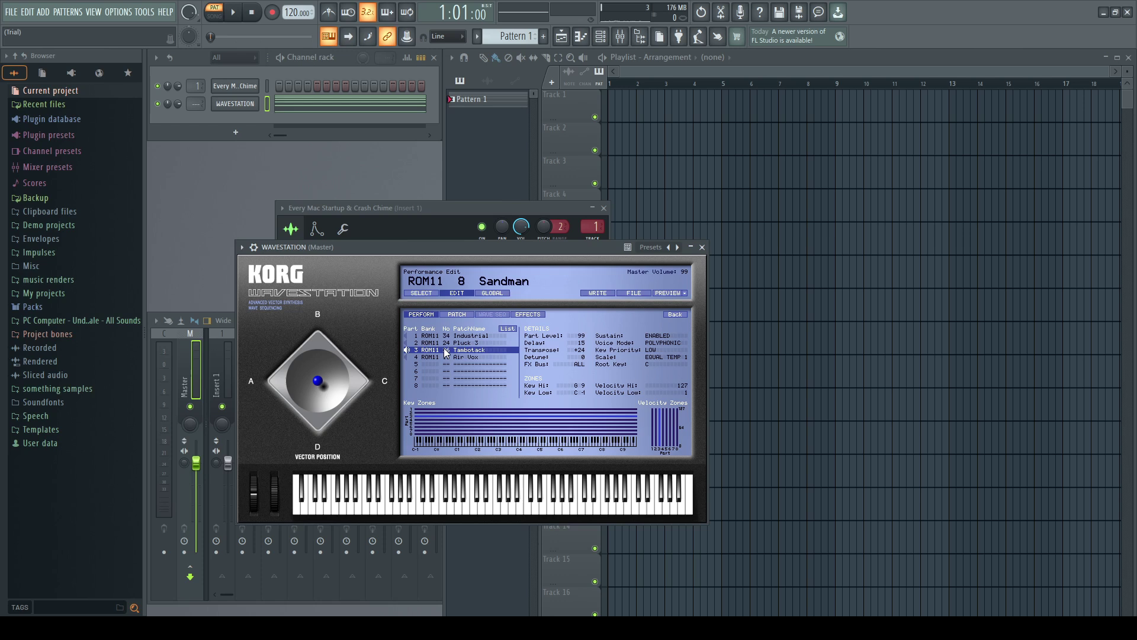
left_click(507, 328)
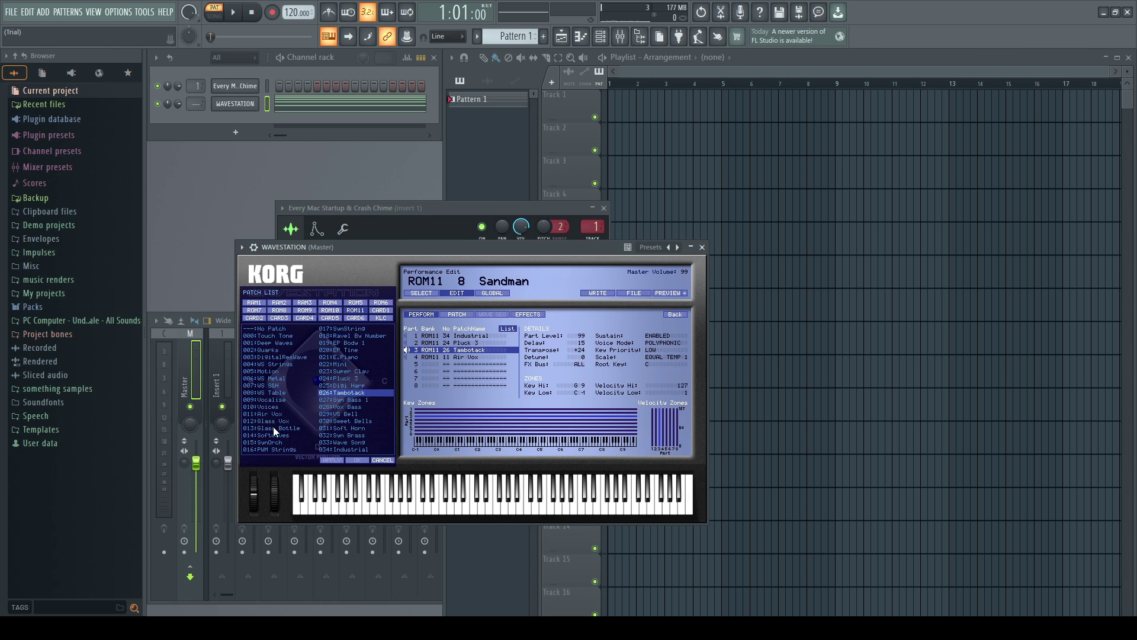
left_click(325, 311)
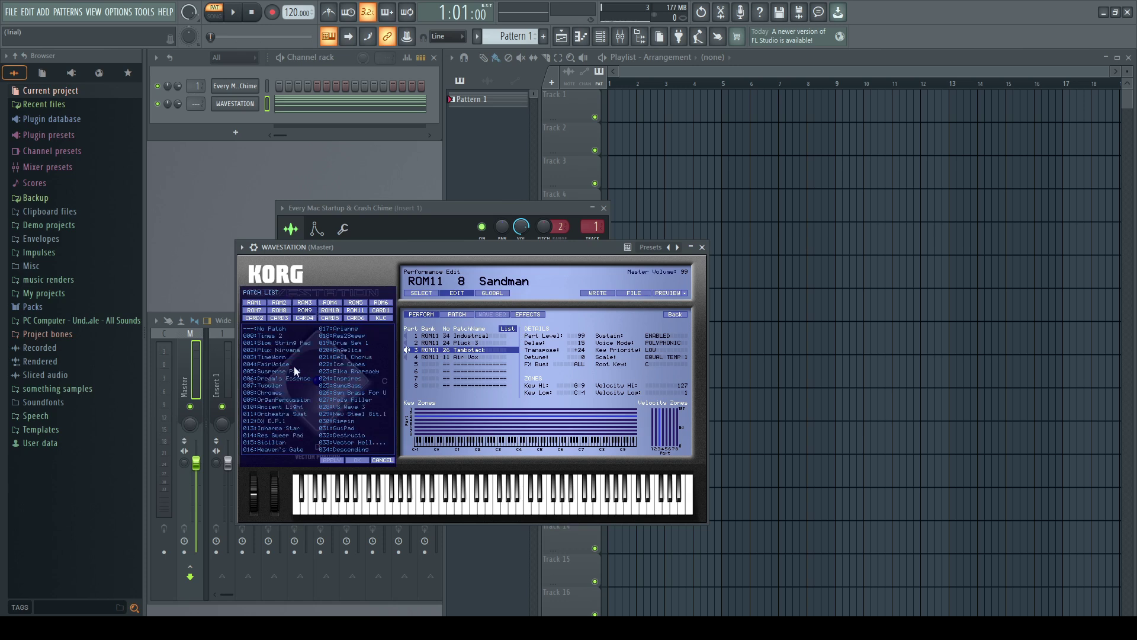
left_click(287, 311)
left_click(262, 310)
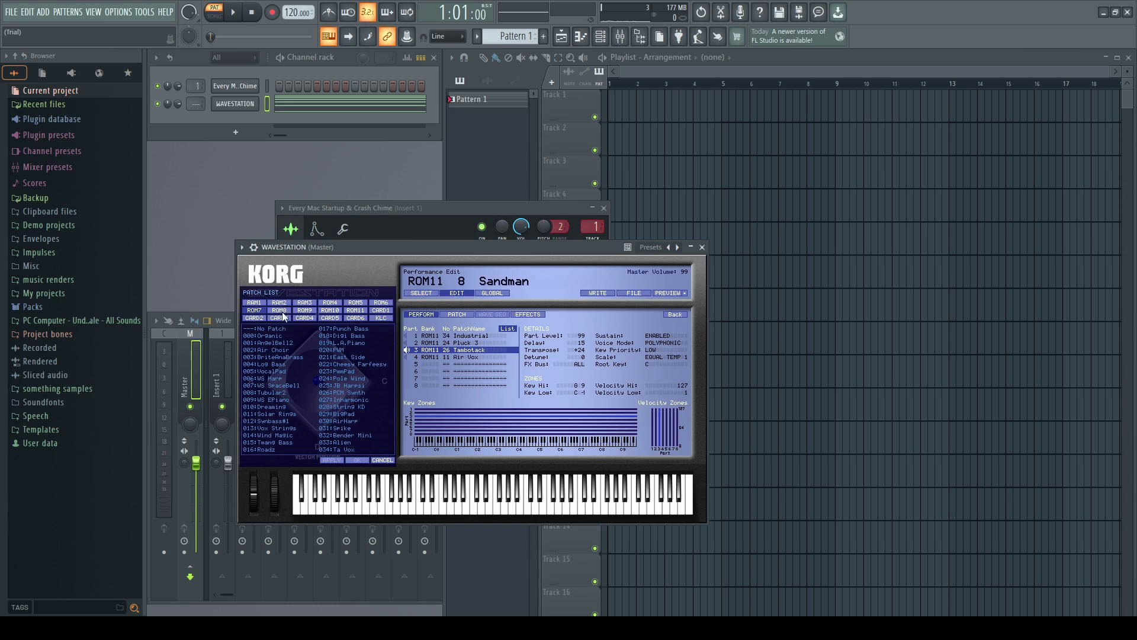
left_click(282, 312)
left_click(278, 435)
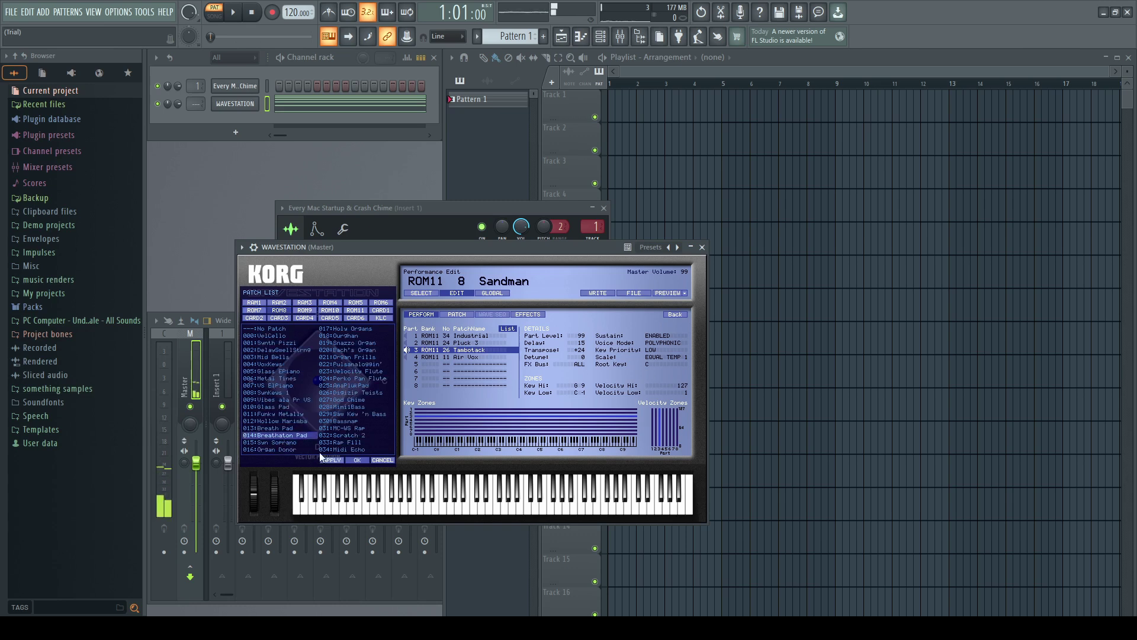
left_click(356, 459)
Set the transpose of the Breathaton Pad part to 0 and audition it with the chord pattern.
key("space")
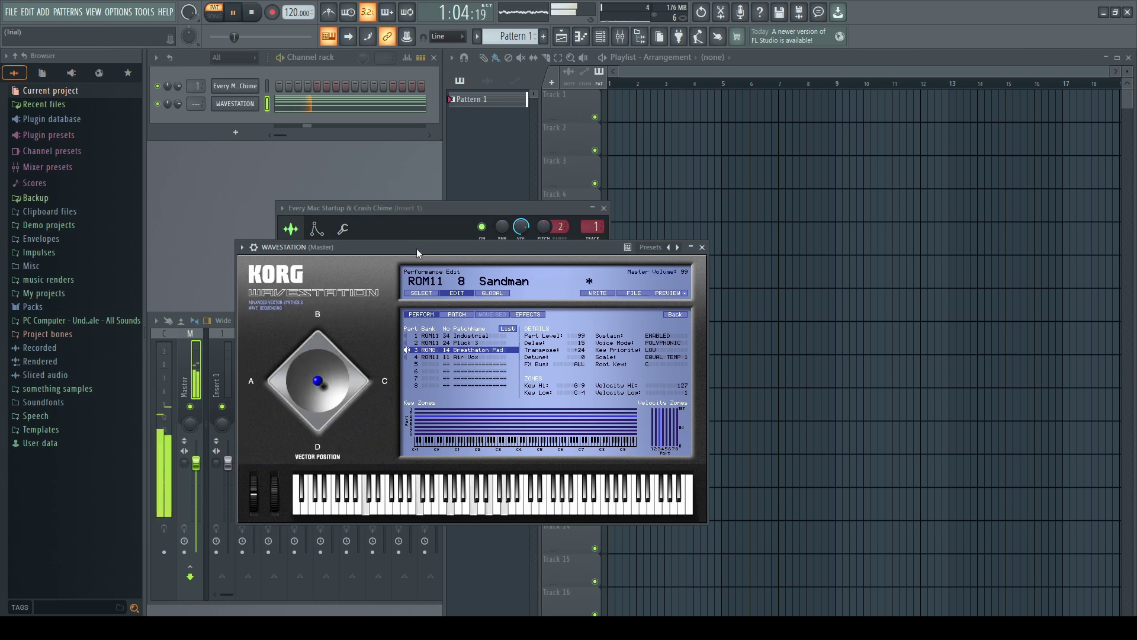
key("space")
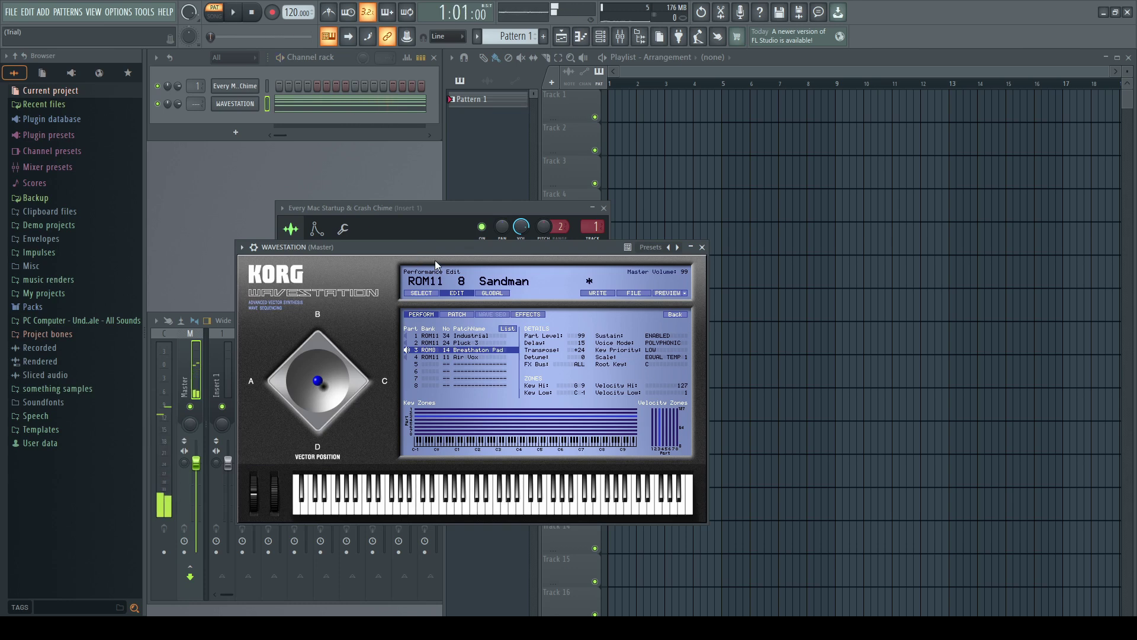
left_click_drag(584, 351, 585, 386)
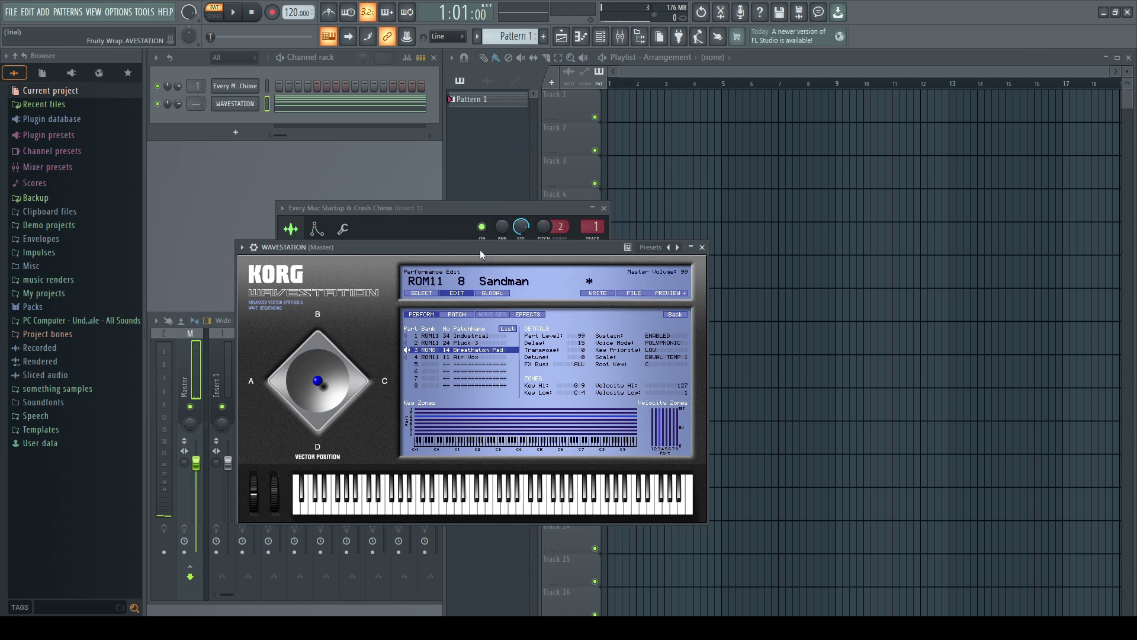
key("space")
key("space")
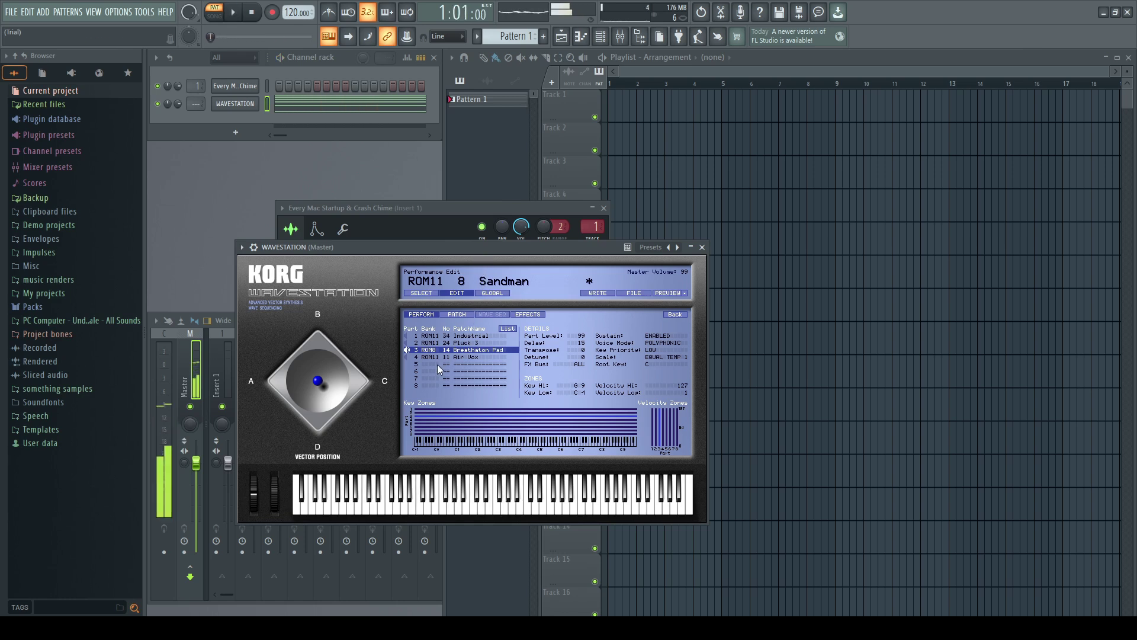
Enable part 4 (Air Vox) alongside the Breathaton Pad part and audition the pair with the chord pattern.
left_click(440, 358)
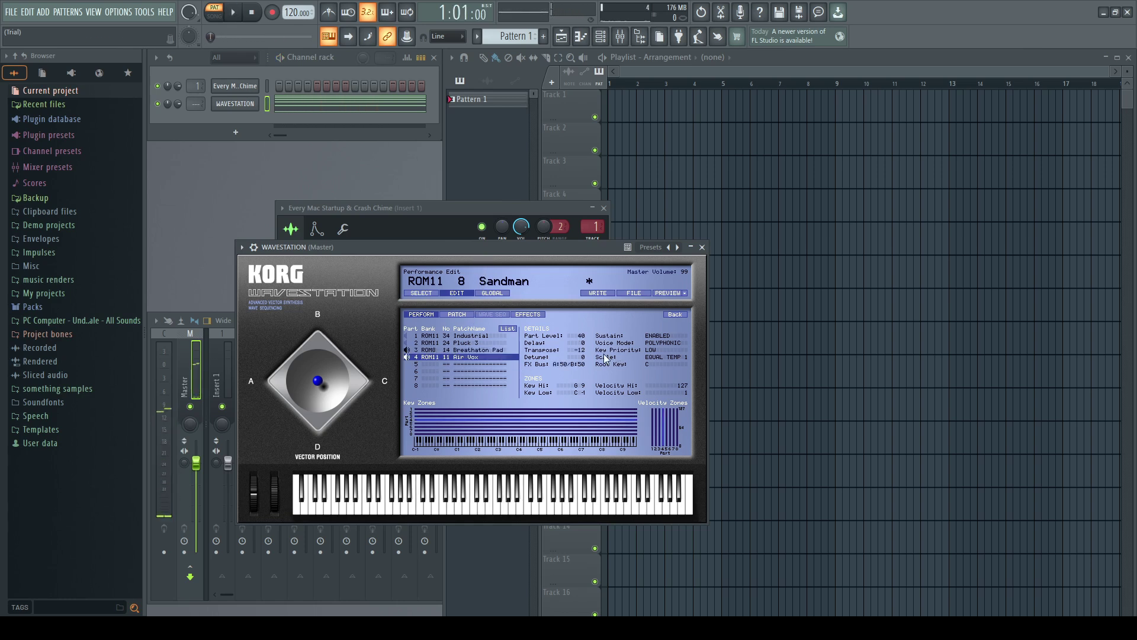
left_click_drag(486, 247, 494, 232)
key("space")
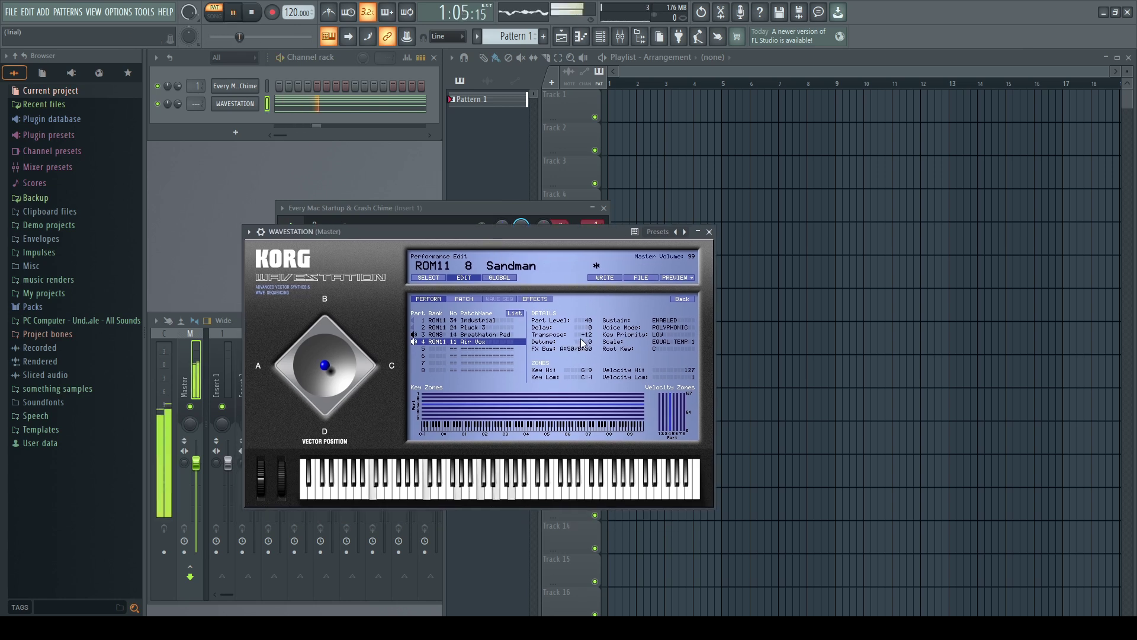
key("space")
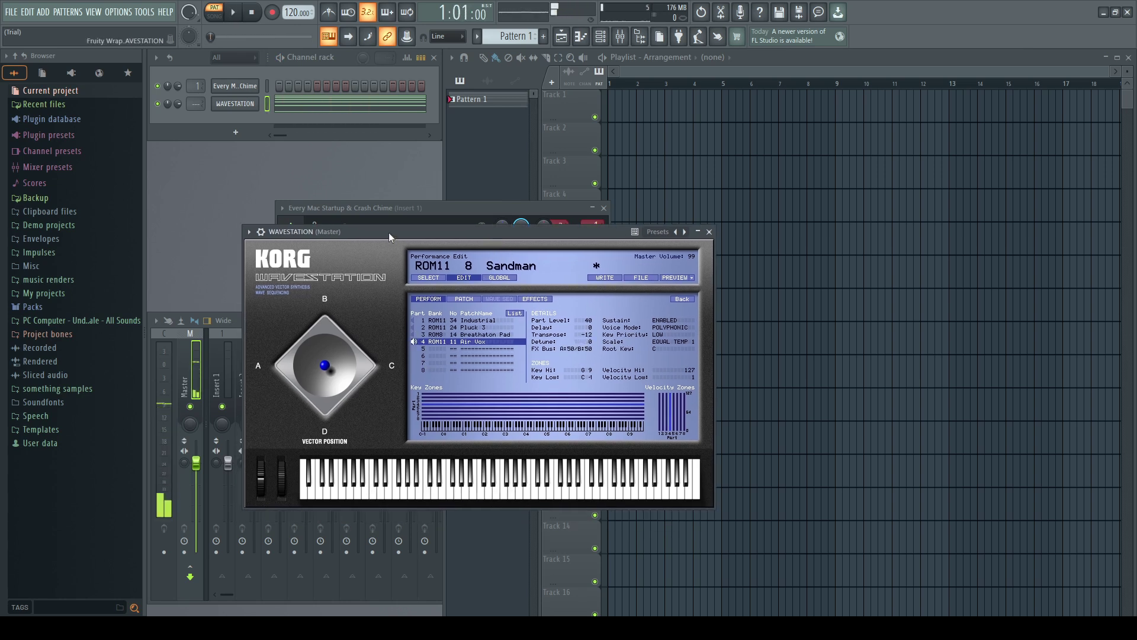
Play the Air Vox part alone and try its transpose at 0 with the chord pattern.
key("space")
left_click_drag(586, 335, 585, 305)
key("space")
key("space")
key("space")
key("space")
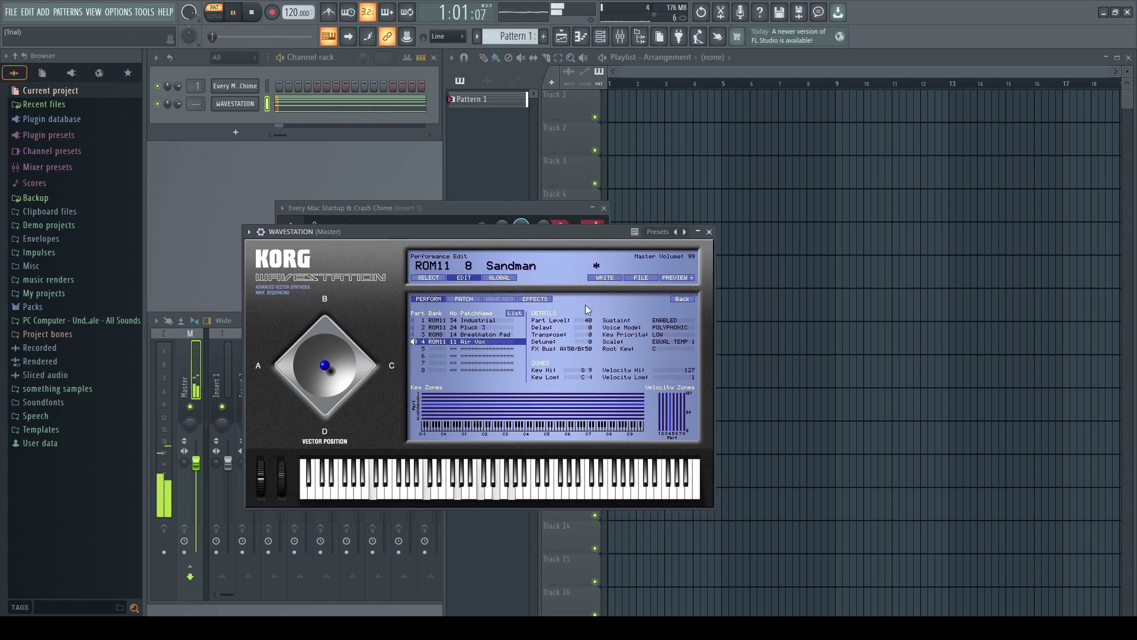
left_click_drag(490, 231, 504, 239)
key("space")
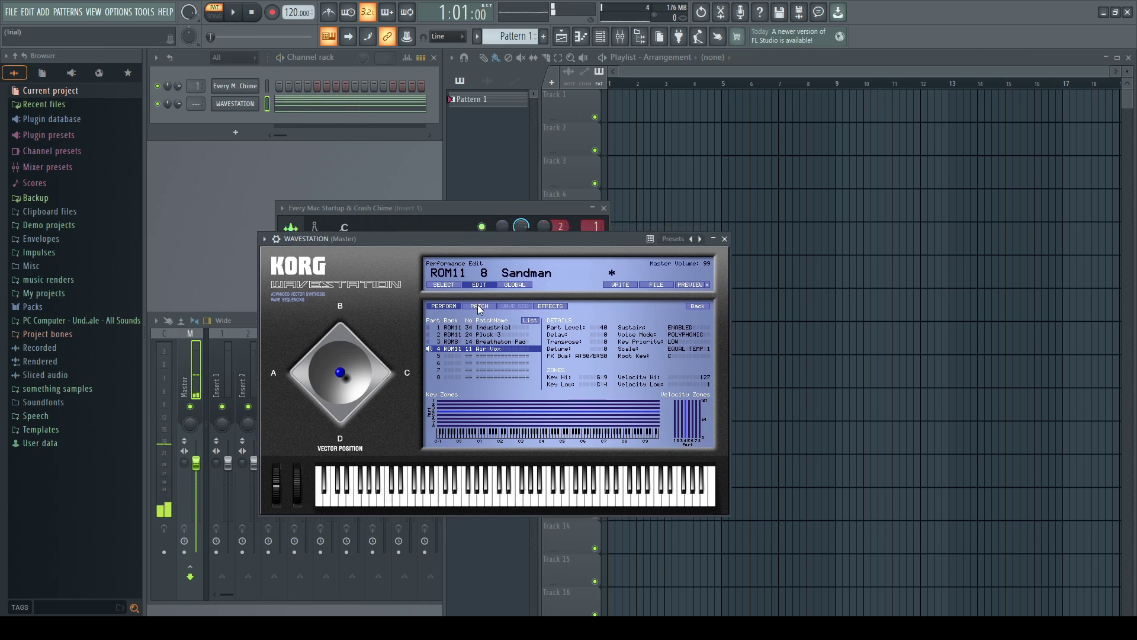
In the Breathaton Pad part's patch, set the SynthPd2 oscillator's pitch to 0 semitones and audition it alone.
left_click(437, 340)
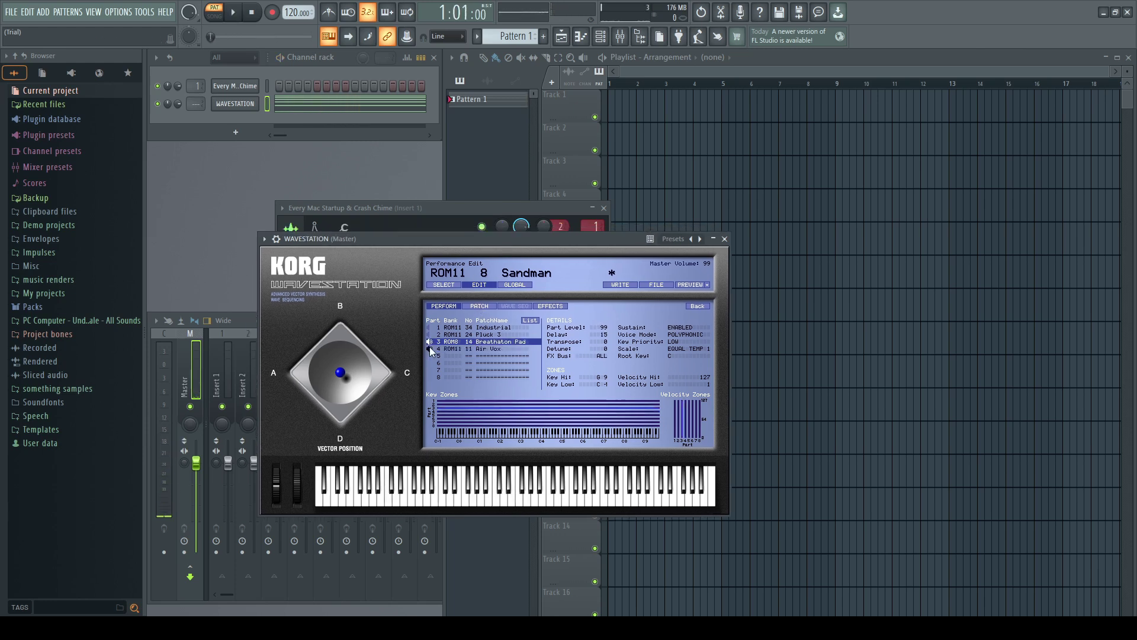
left_click(479, 306)
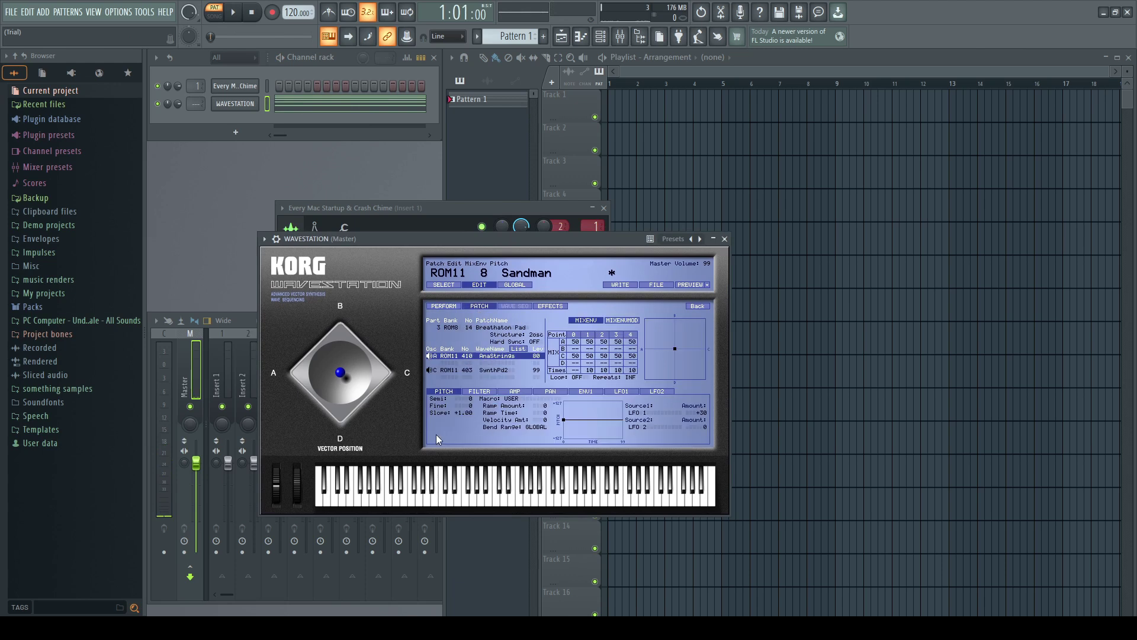
left_click(475, 371)
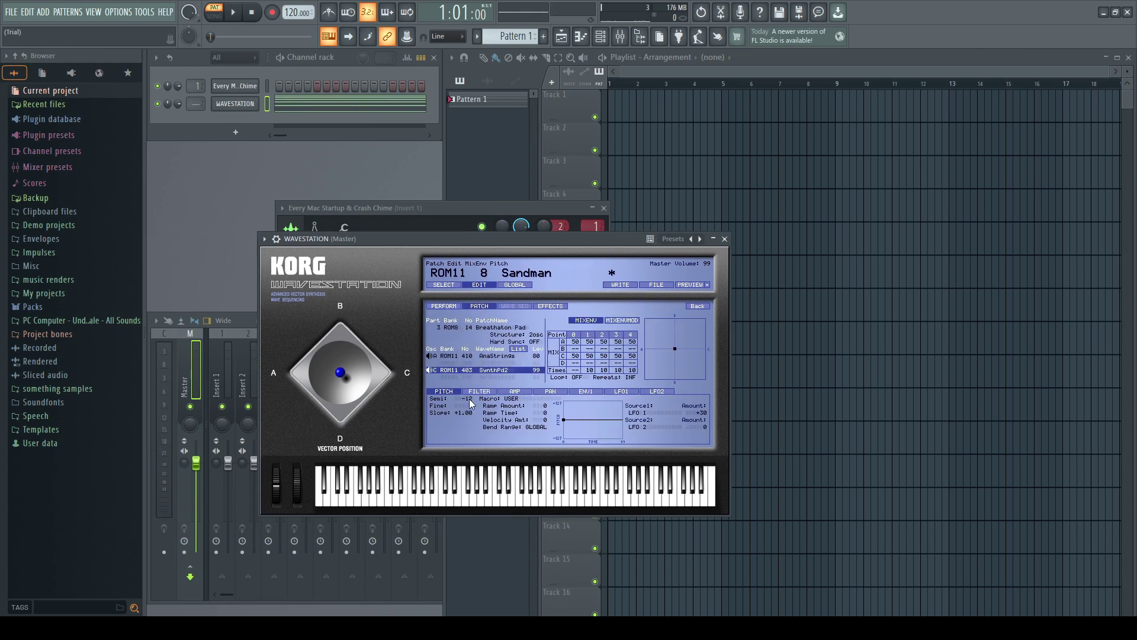
left_click_drag(470, 398, 470, 372)
key("space")
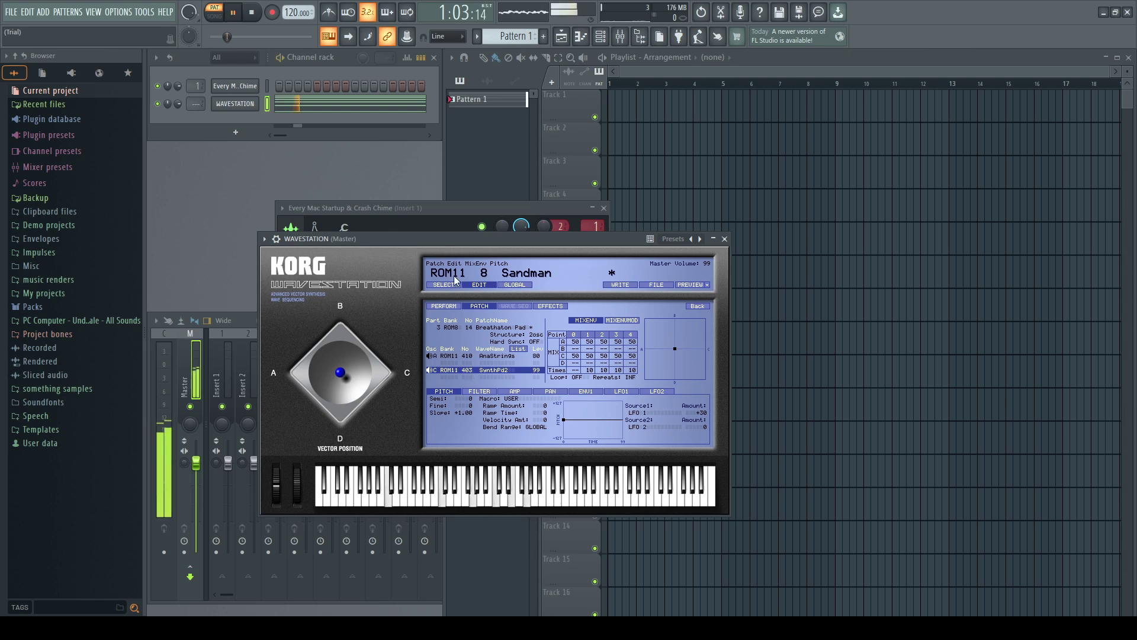
key("space")
Return to the performance's part list and compare the retuned Breathaton Pad with the original Mac chime sample.
left_click(452, 307)
left_click(453, 307)
left_click_drag(440, 243, 456, 248)
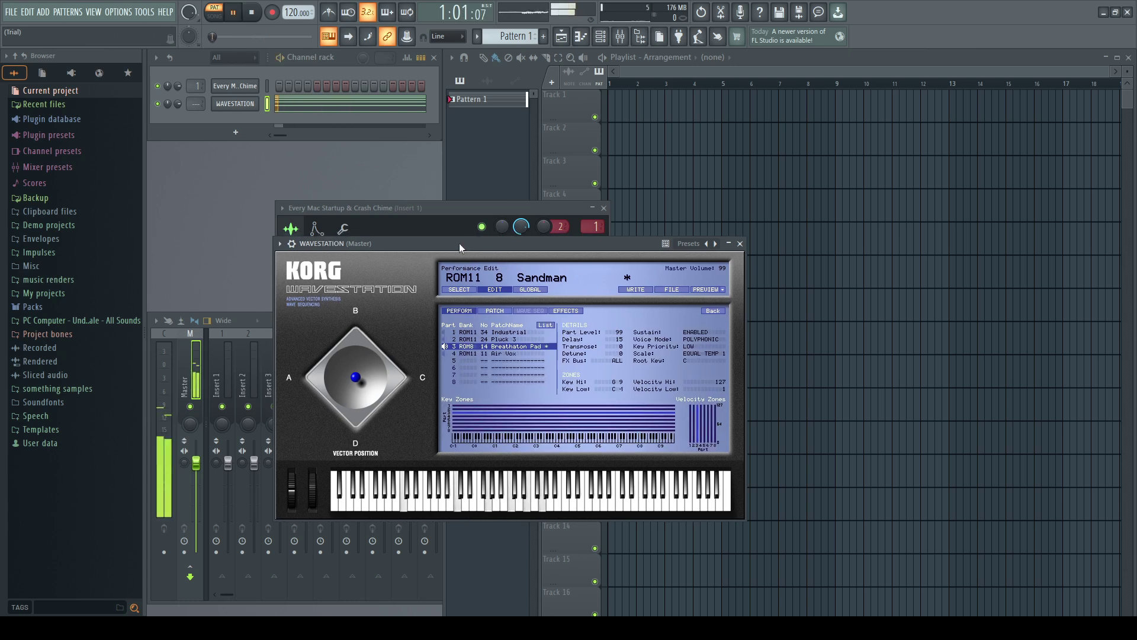
left_click(267, 86)
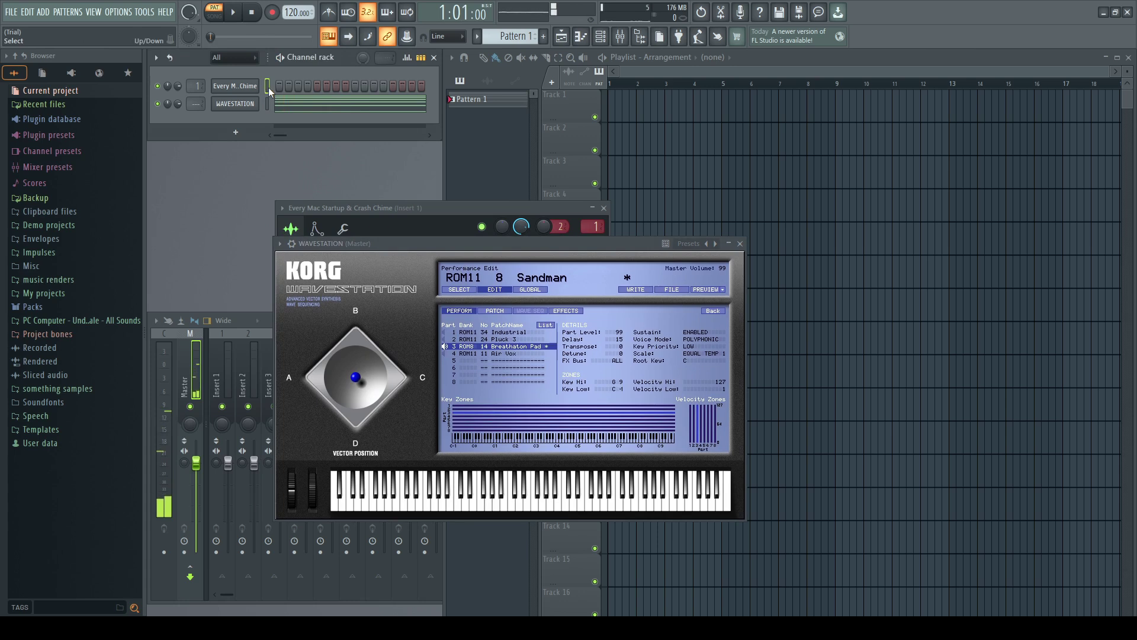
key("space")
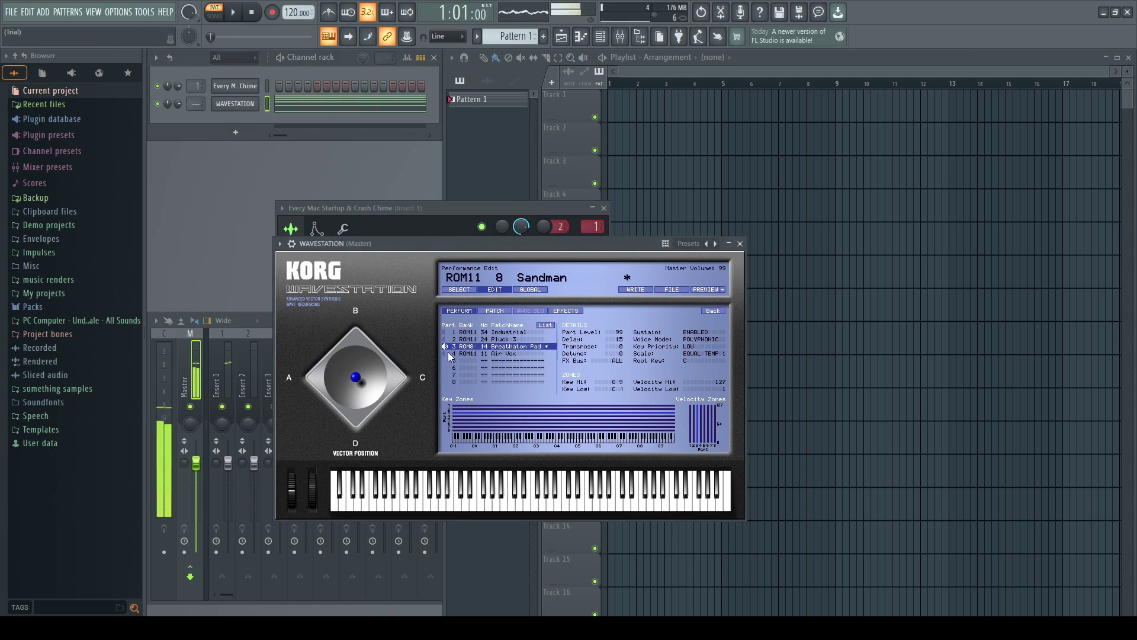
key("space")
In the Breathaton Pad patch, set the AnaStrings level to 99 and the SynthPd2 level to 80, and play the chord pattern.
left_click(495, 310)
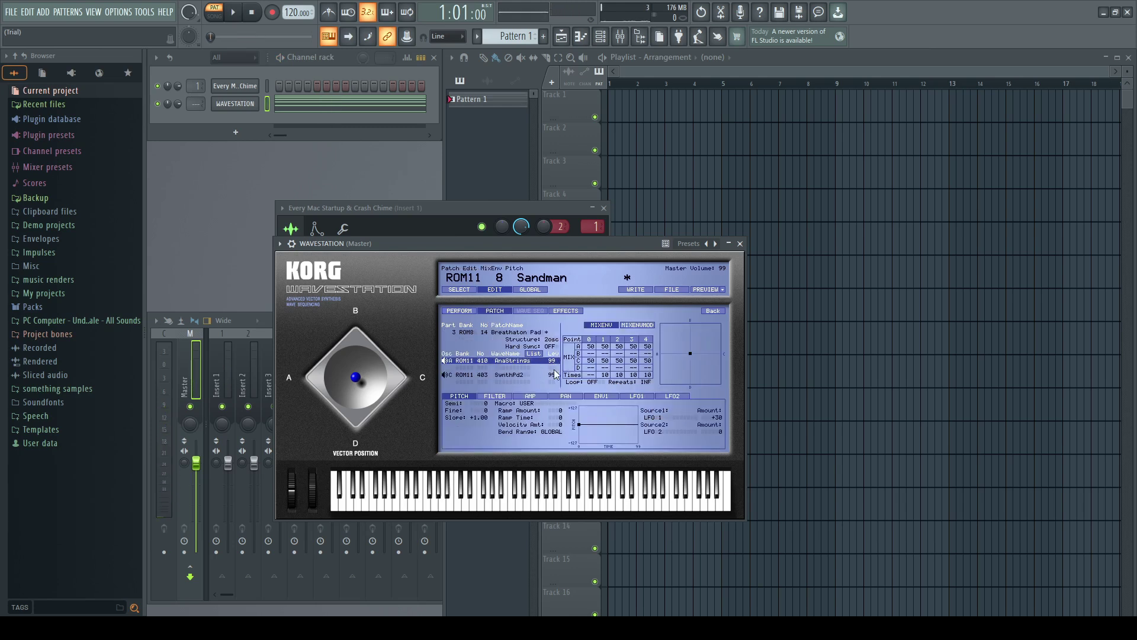
left_click_drag(551, 378, 555, 382)
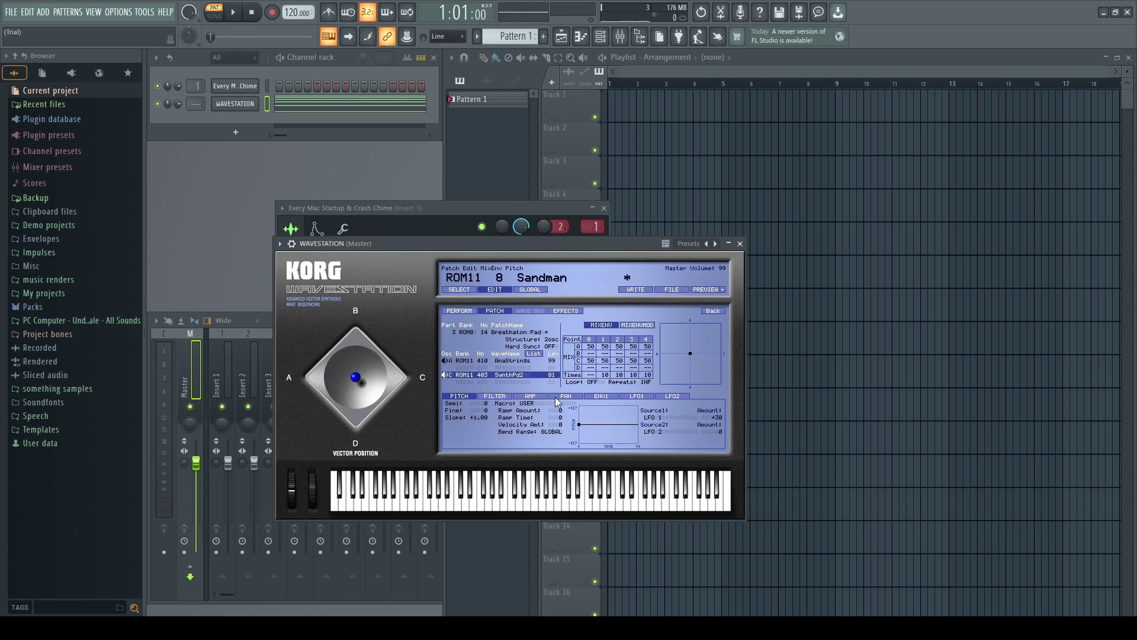
left_click_drag(449, 233, 402, 241)
key("space")
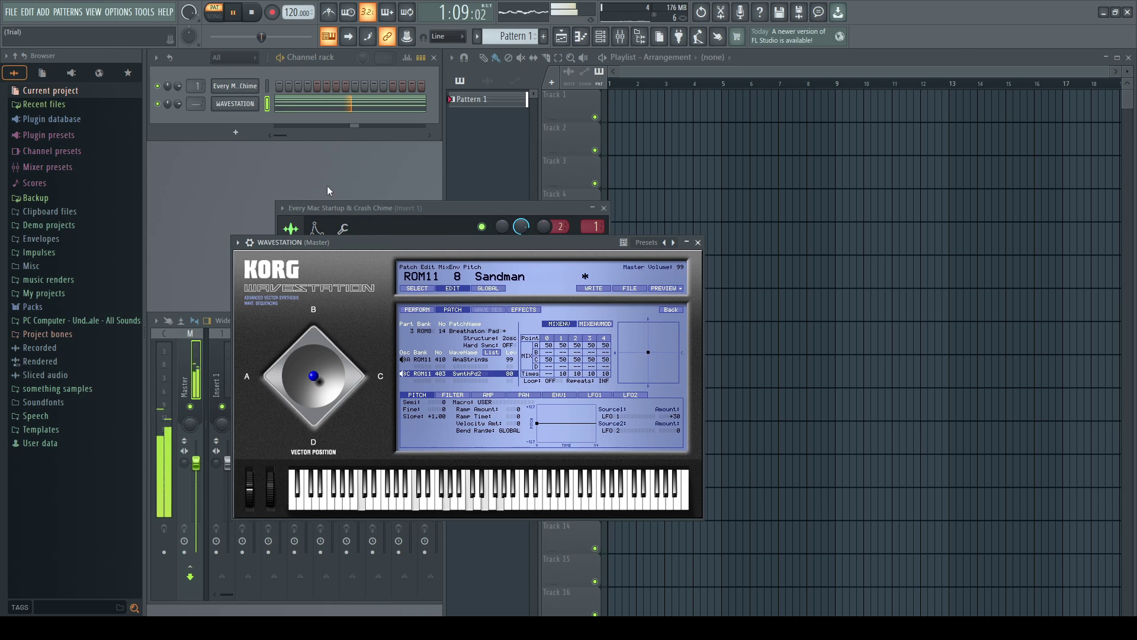
key("space")
Compare the rebalanced Breathaton Pad patch with the Mac chime sample by playing one after the other.
left_click(267, 87)
key("q")
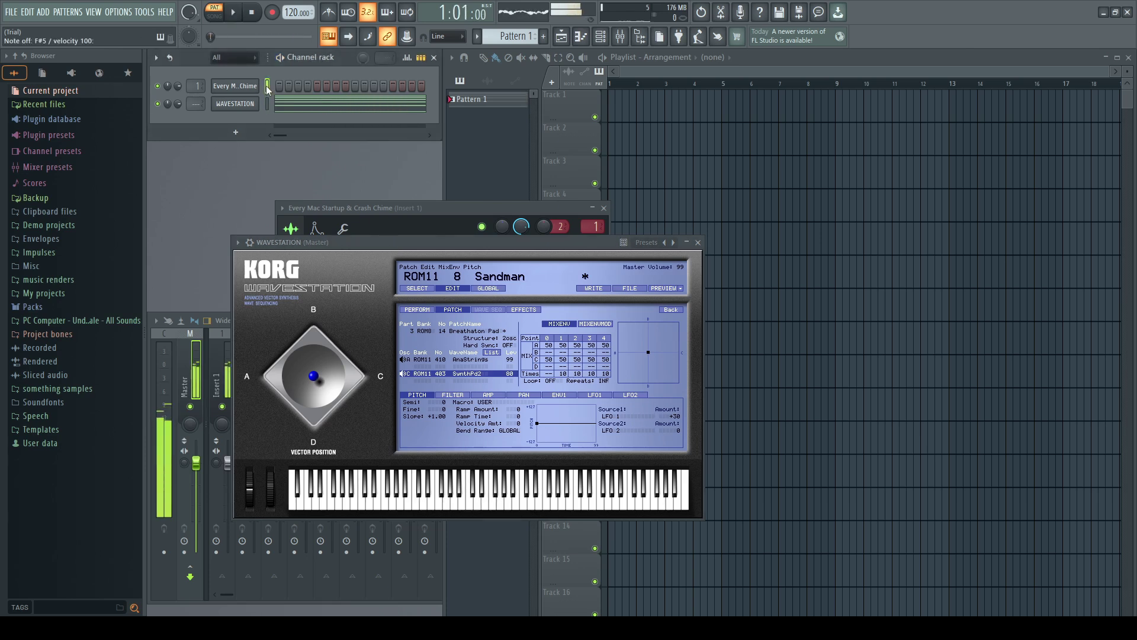
left_click_drag(337, 244, 315, 242)
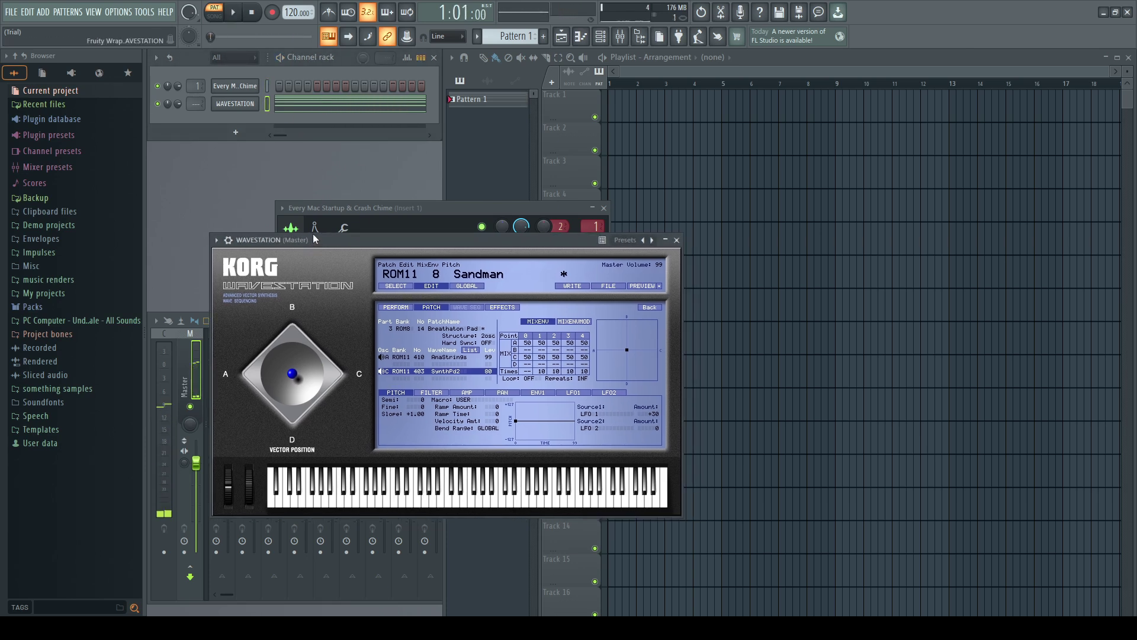
key("space")
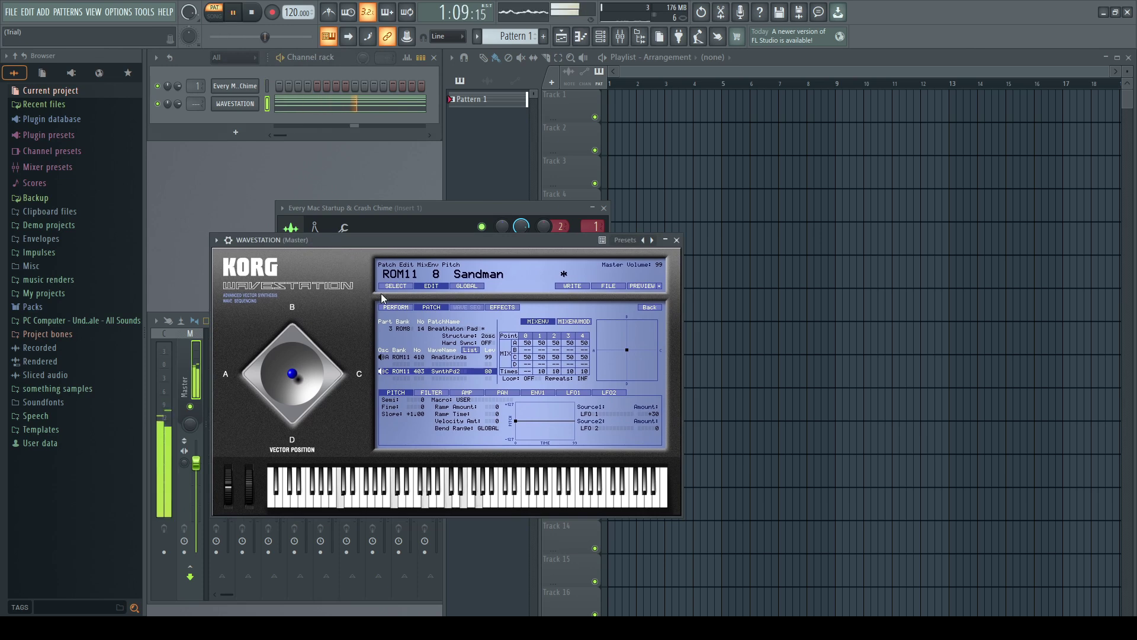
key("space")
Return to the part list, enable part 4 (Air Vox) with the Breathaton Pad, and compare both with the chime sample.
left_click(405, 307)
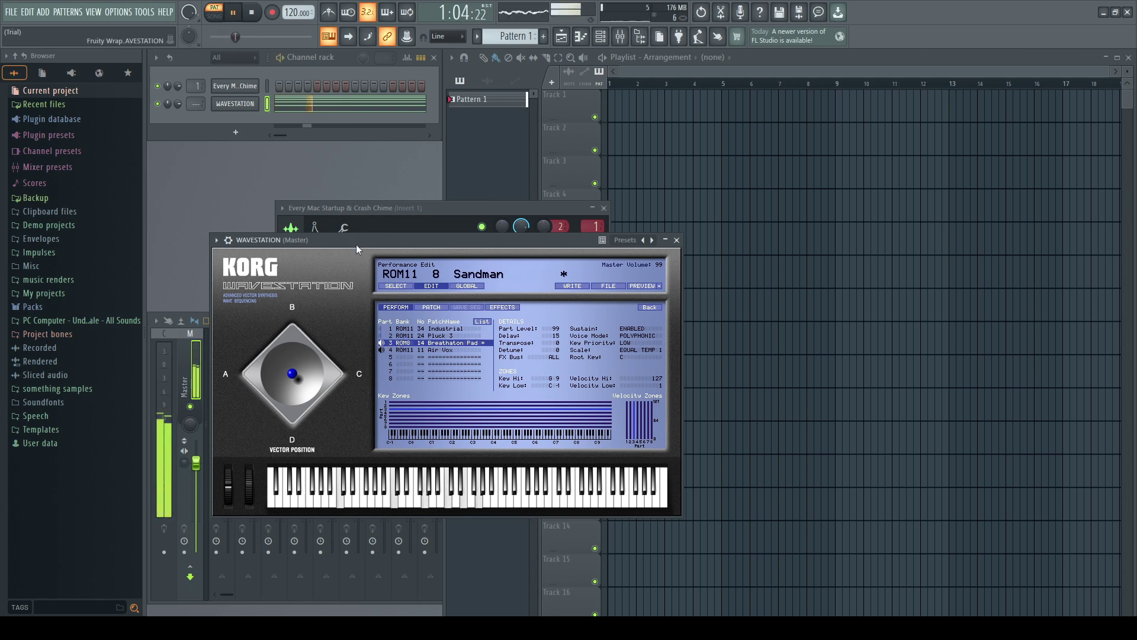
key("space")
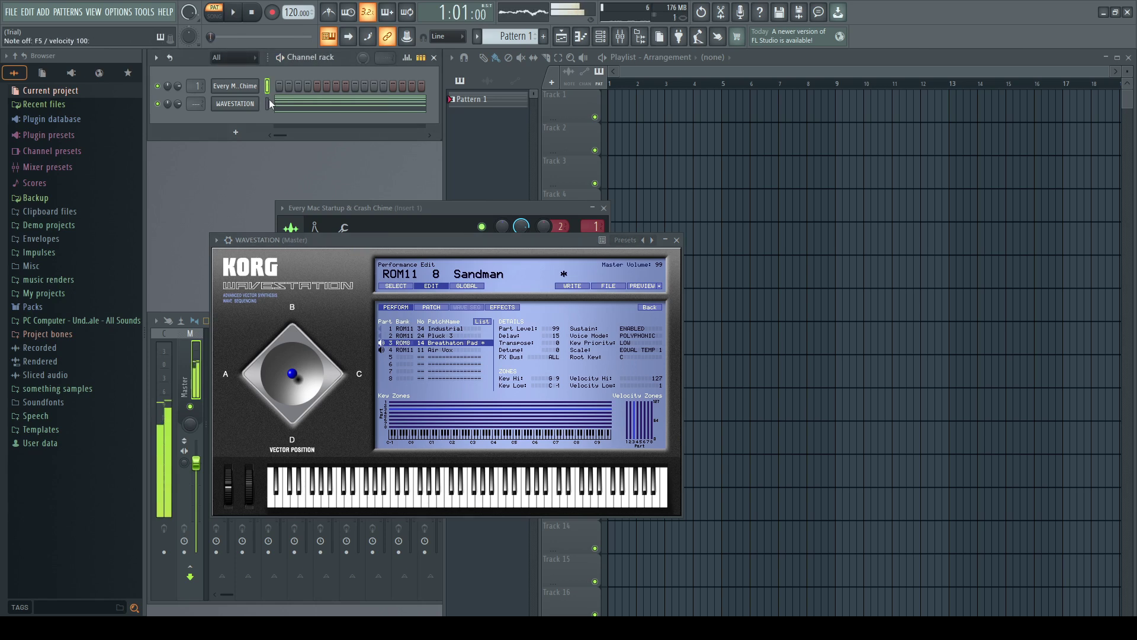
left_click_drag(317, 242, 303, 235)
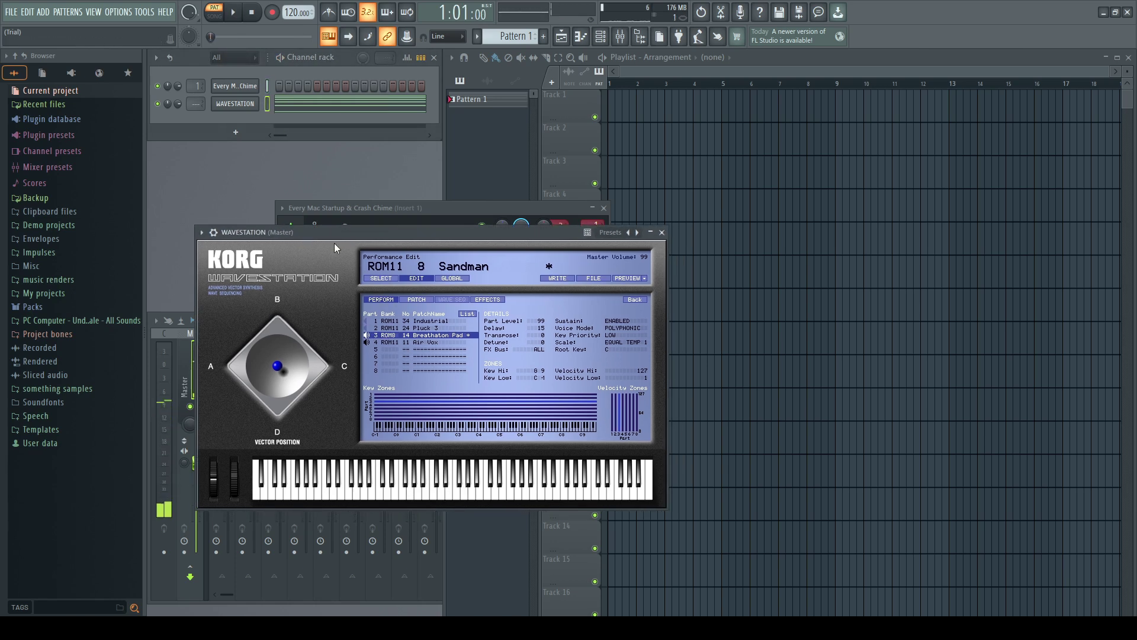
Set the Air Vox part's transpose back to -12 and audition it together with the Breathaton Pad.
left_click(440, 341)
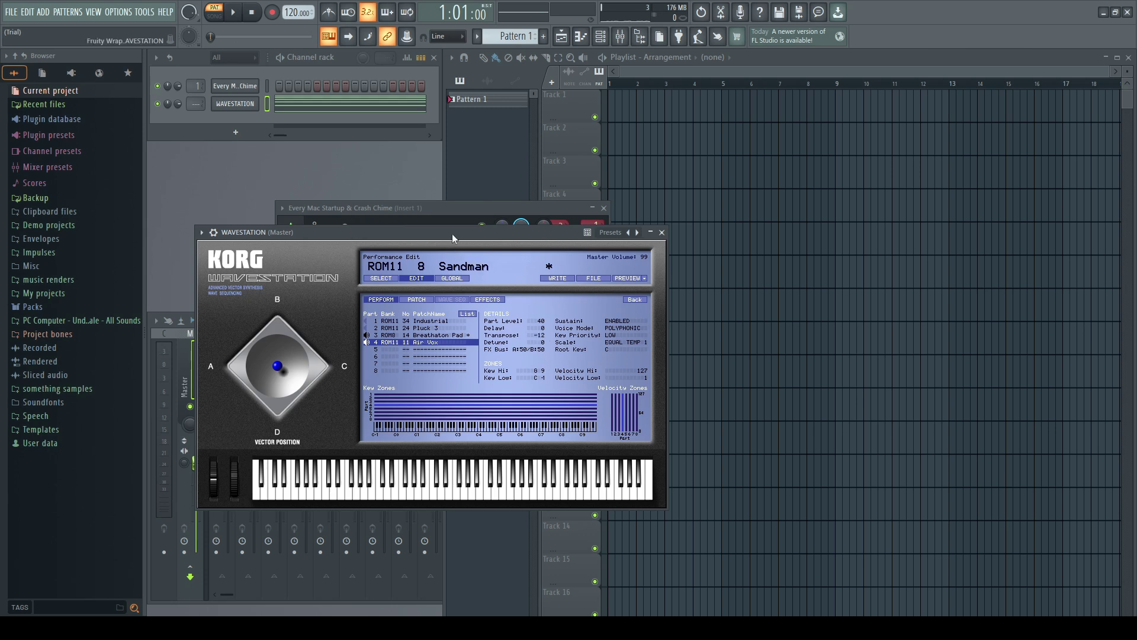
left_click_drag(452, 233, 481, 226)
key("space")
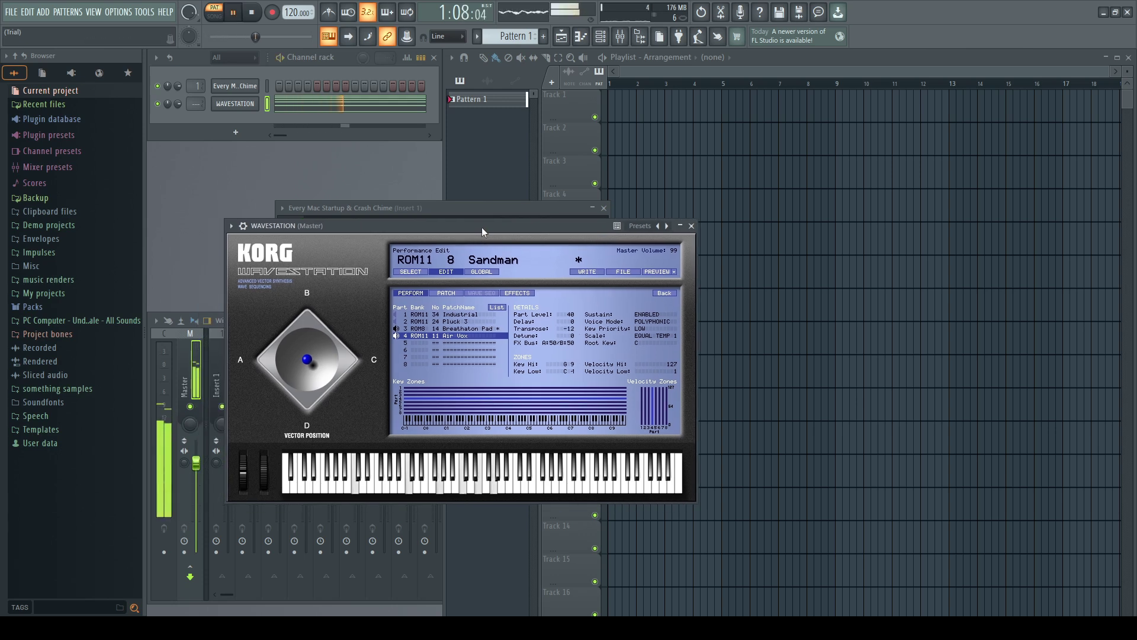
key("space")
Play the Mac chime sample and the chord pattern alternately to compare them with the Air Vox and Breathaton Pad mix.
left_click(266, 86)
key("5")
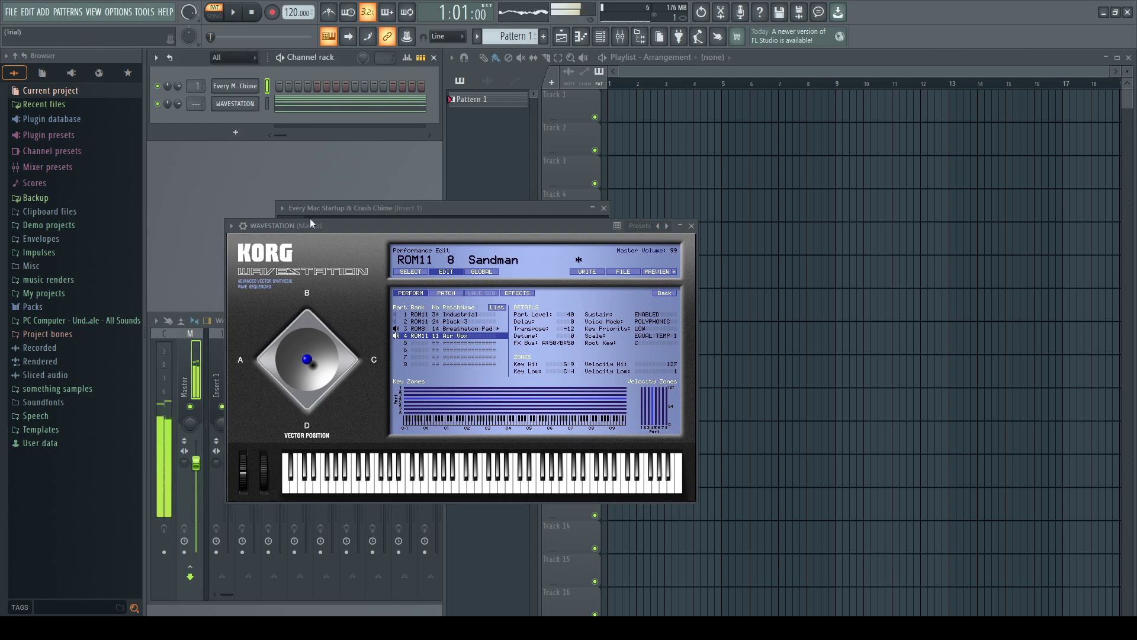
left_click(267, 104)
key("space")
left_click(267, 86)
key("space")
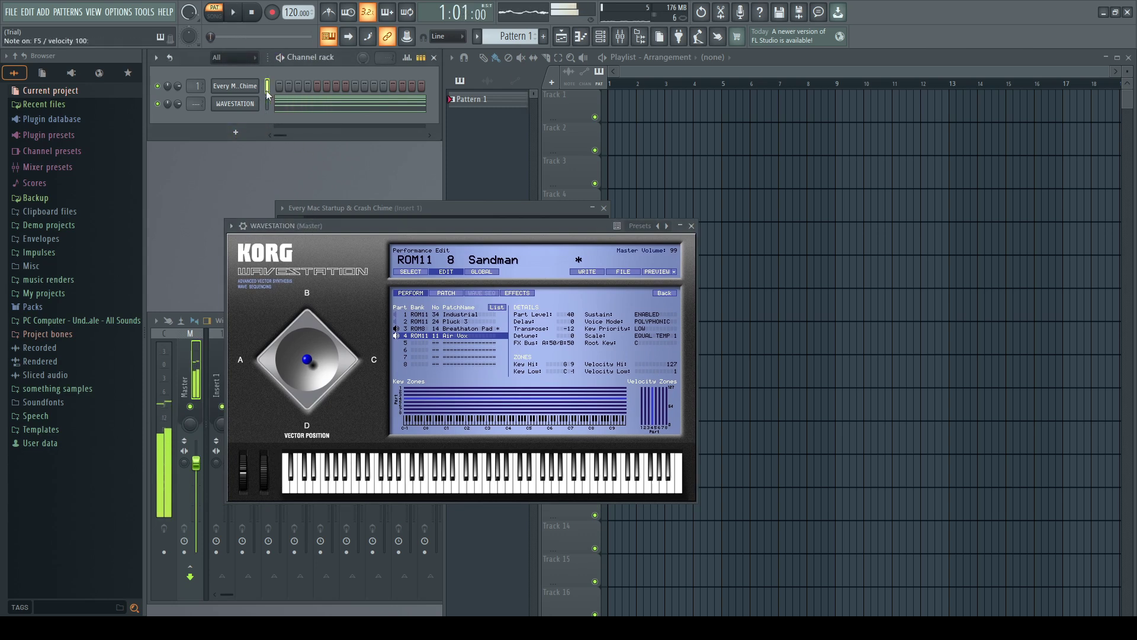
Enable part 2 (Pluck 3), disable parts 3 and 4, and audition Pluck 3 alone with the chord pattern.
left_click(276, 224)
key("space")
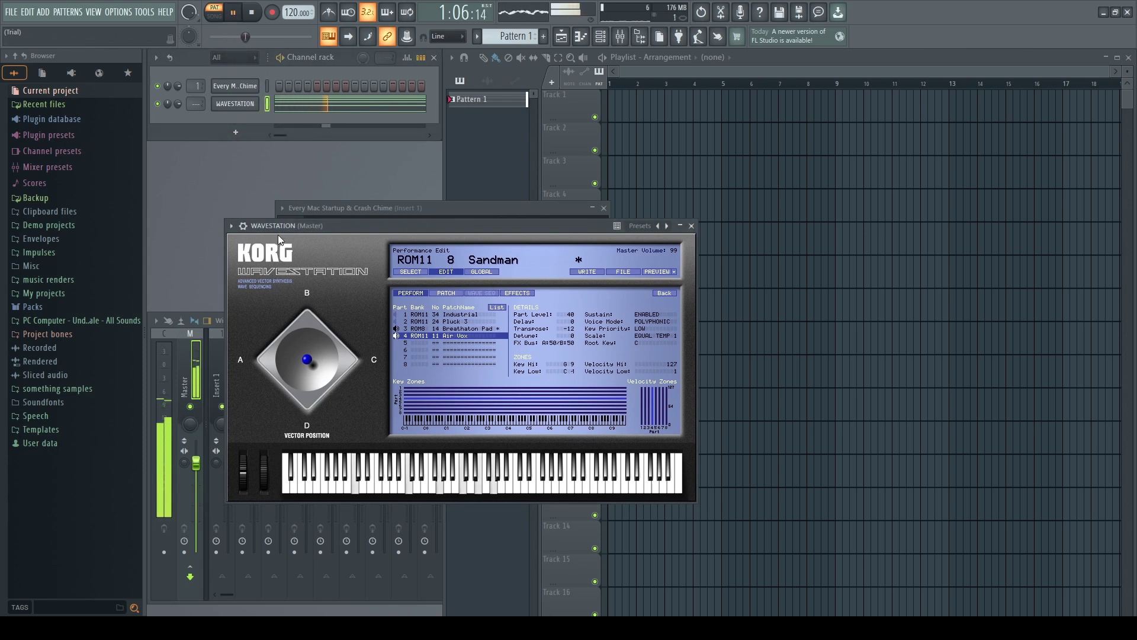
key("space")
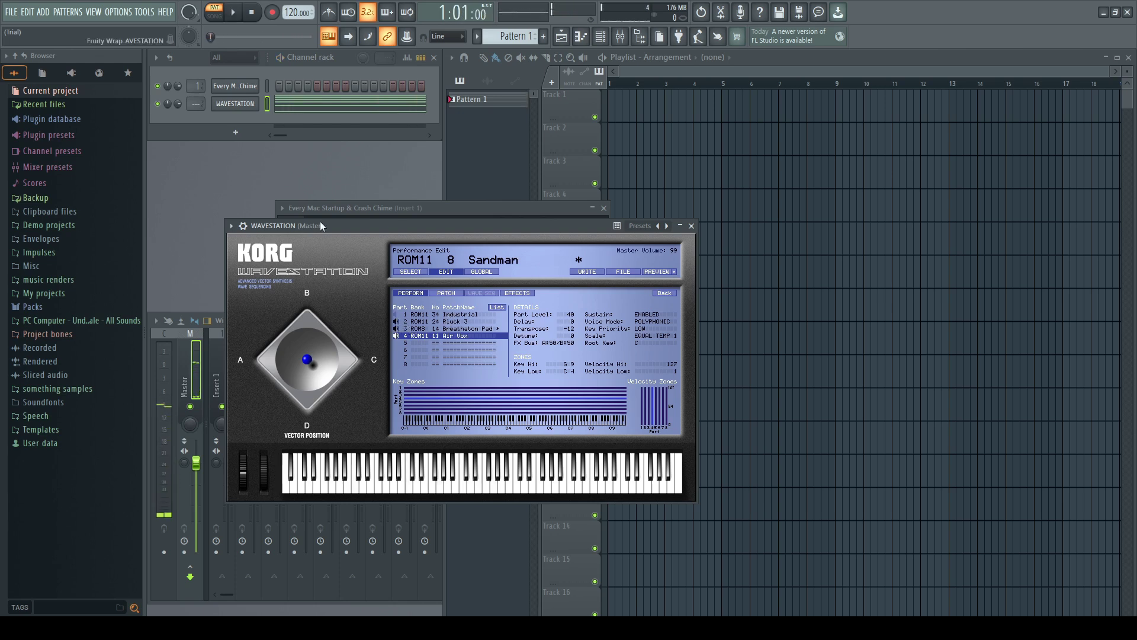
left_click(265, 87)
left_click(396, 335)
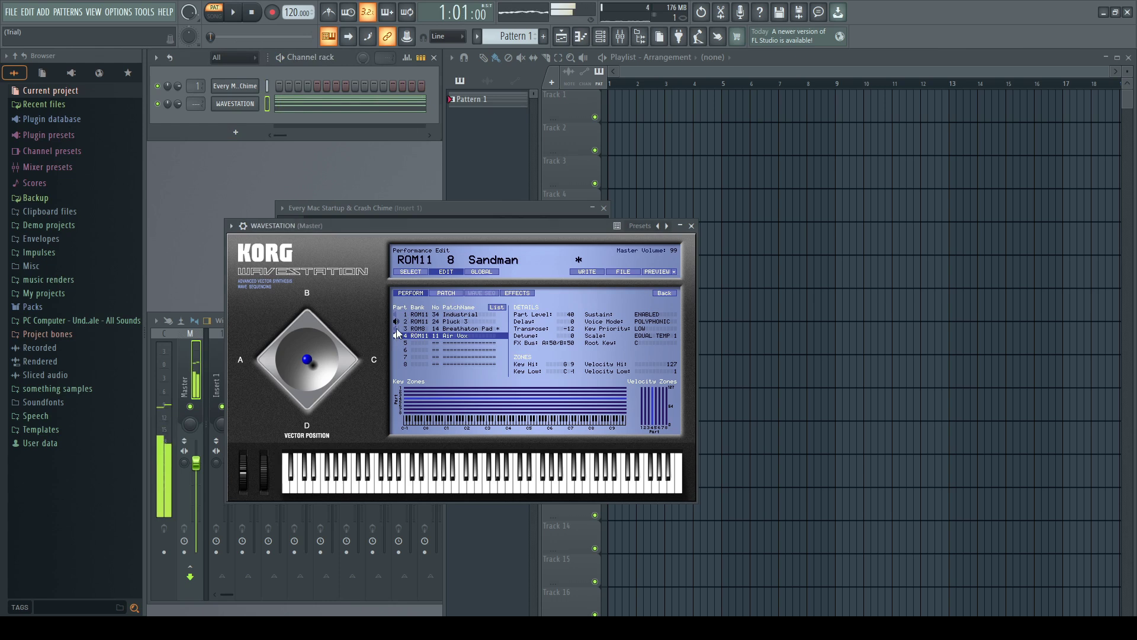
key("space")
key("space")
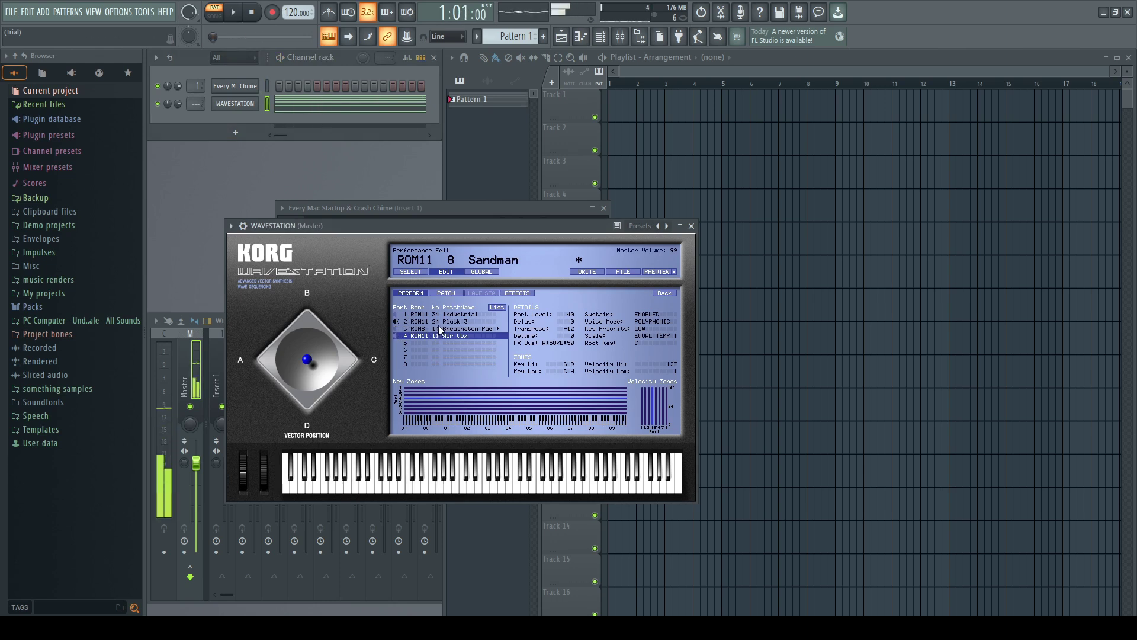
Set the Pluck 3 patch's oscillator level to about 81 and return to the performance's part list.
left_click(439, 322)
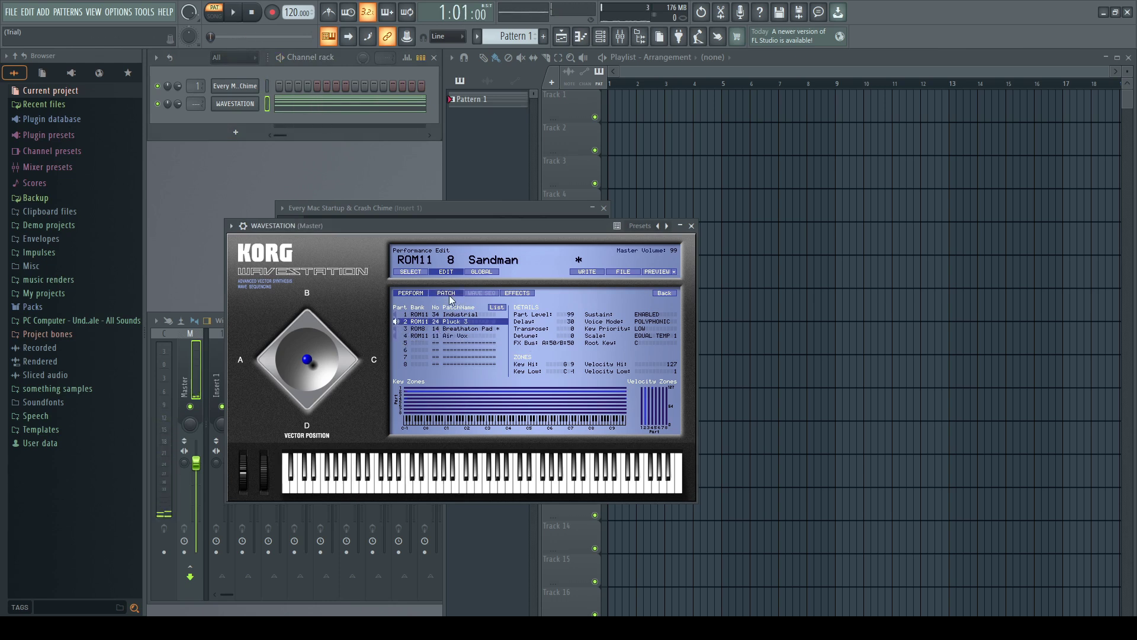
left_click(450, 295)
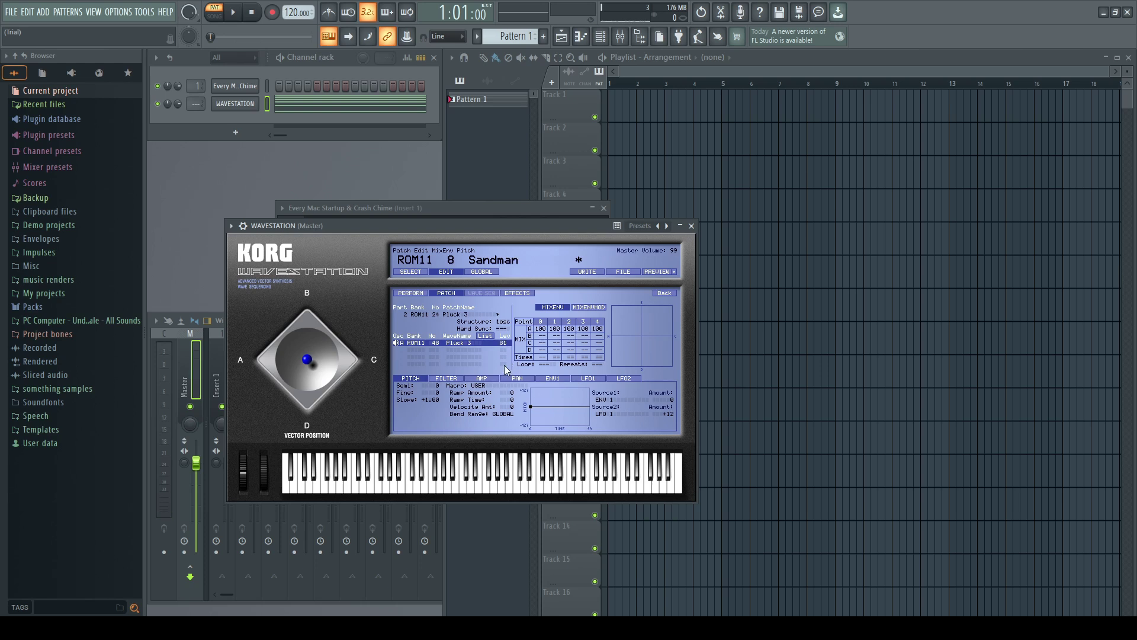
left_click(410, 292)
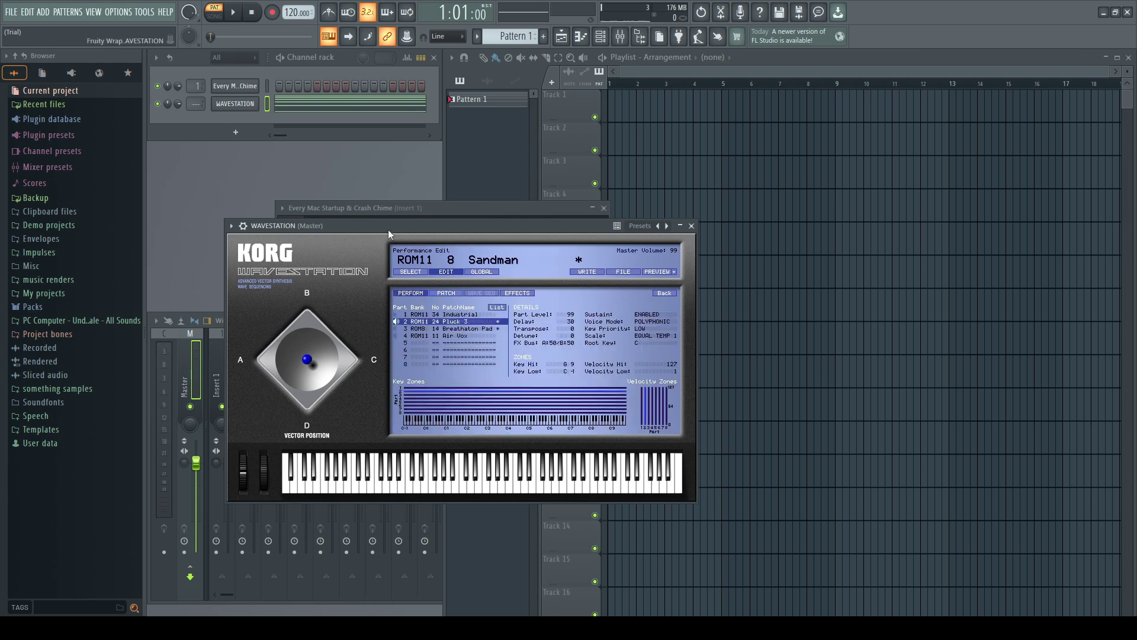
Enable part 4 (Air Vox) alongside Pluck 3 and audition the pair with the chord pattern and single keyboard notes.
key("space")
left_click(397, 335)
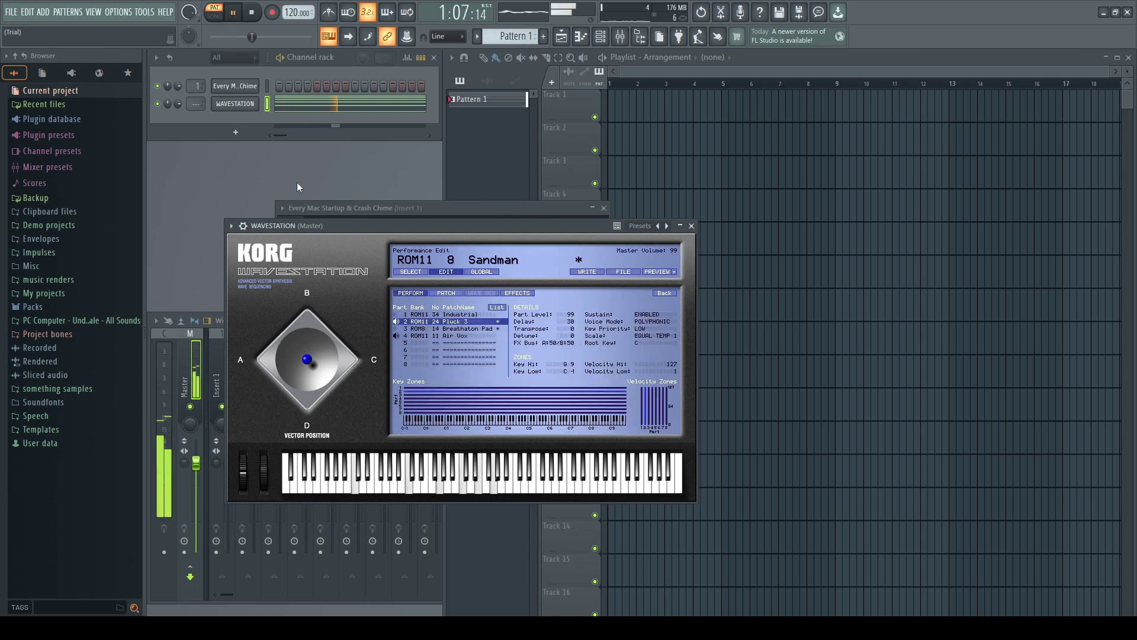
key("space")
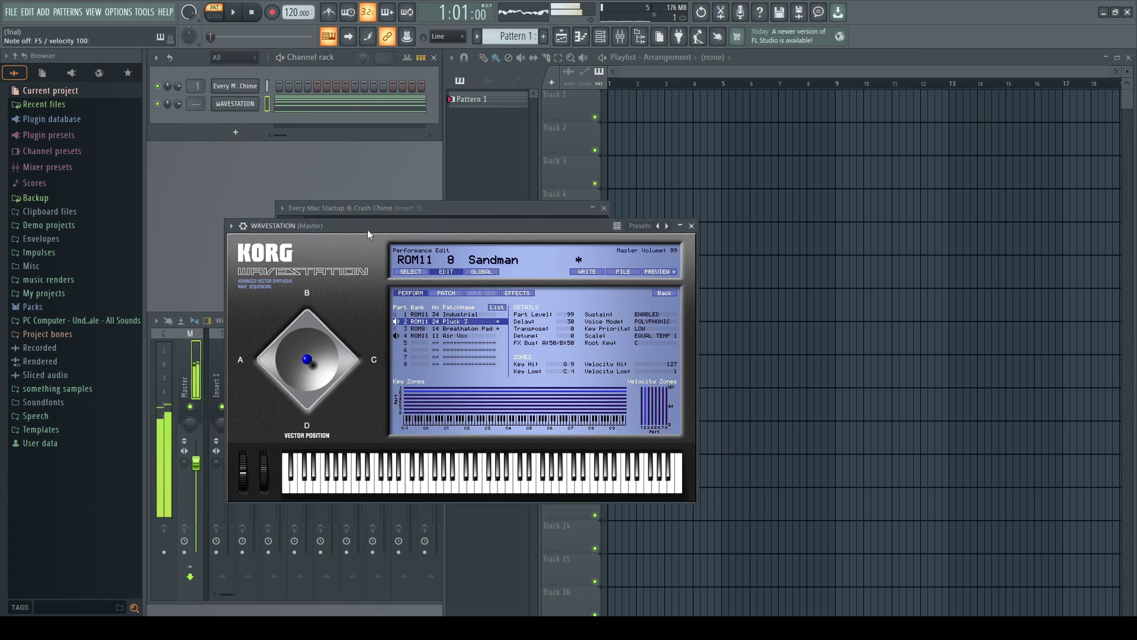
key("r")
key("q")
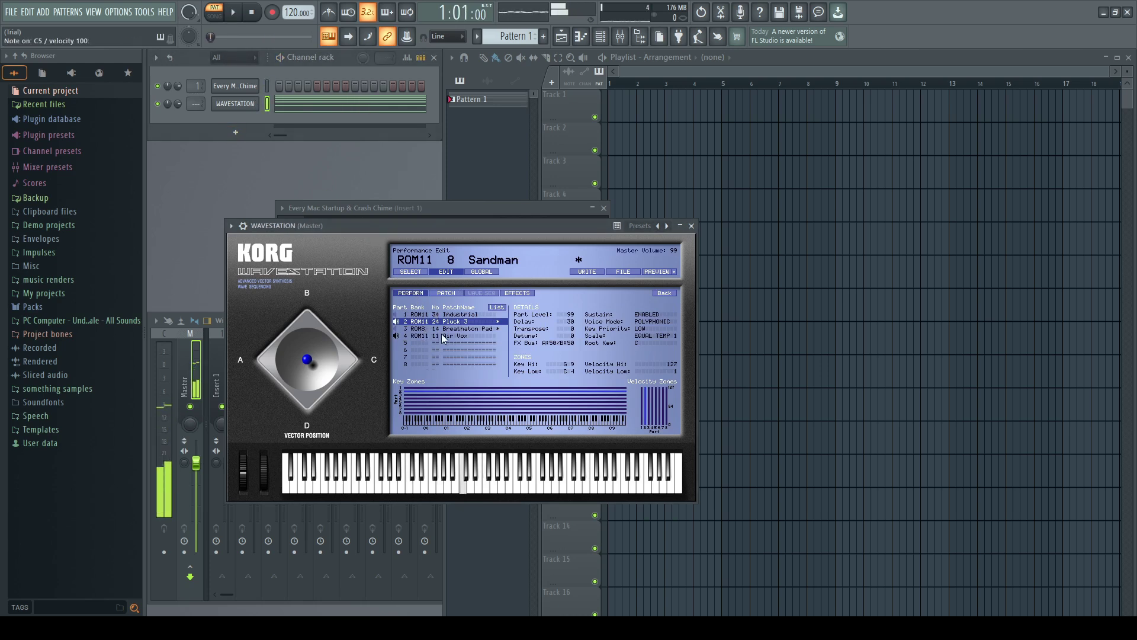
Disable part 2 (Pluck 3), check the Air Vox patch, and audition Air Vox alone with the chord pattern.
left_click(432, 338)
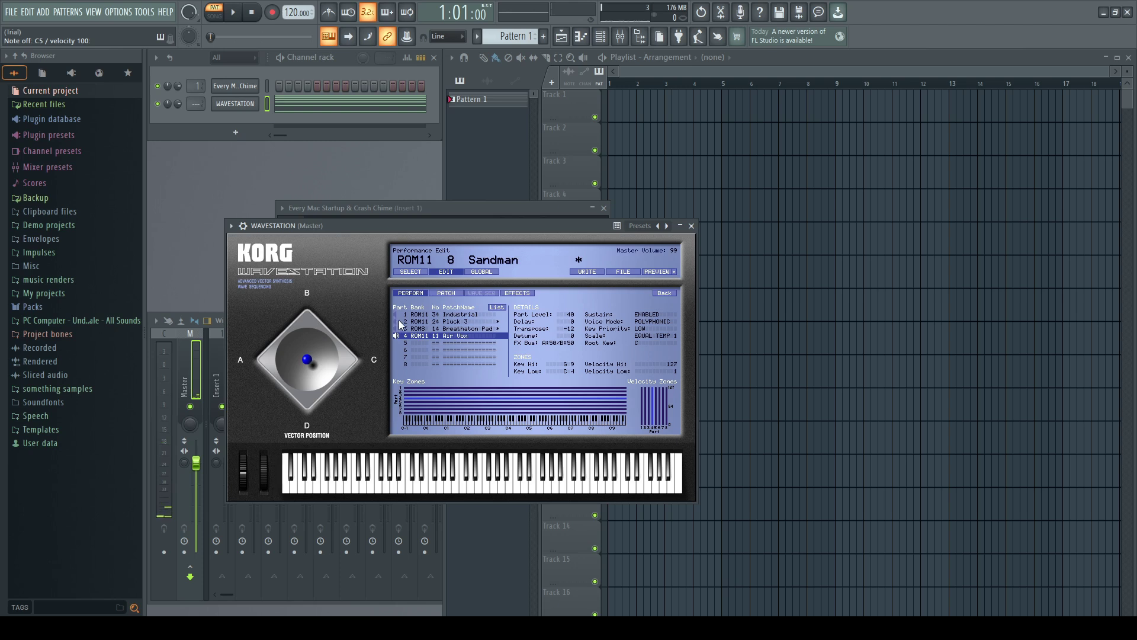
left_click(440, 293)
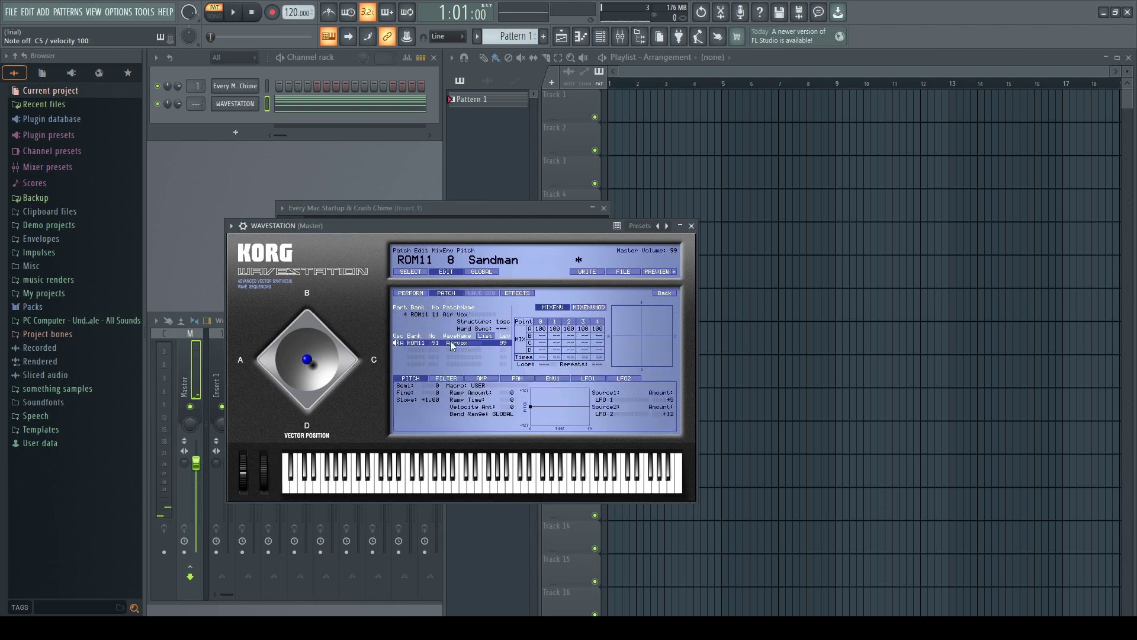
left_click(485, 336)
left_click(375, 440)
left_click(411, 294)
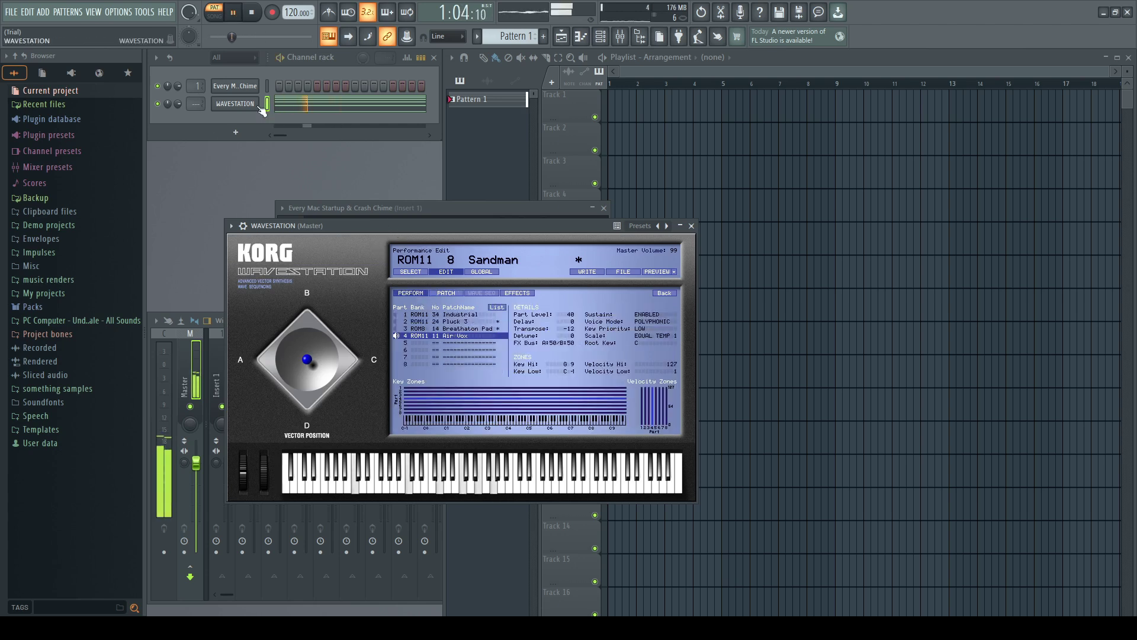
Enable part 3 (Breathaton Pad) alongside Air Vox and open its patch for editing.
left_click(396, 328)
left_click(432, 328)
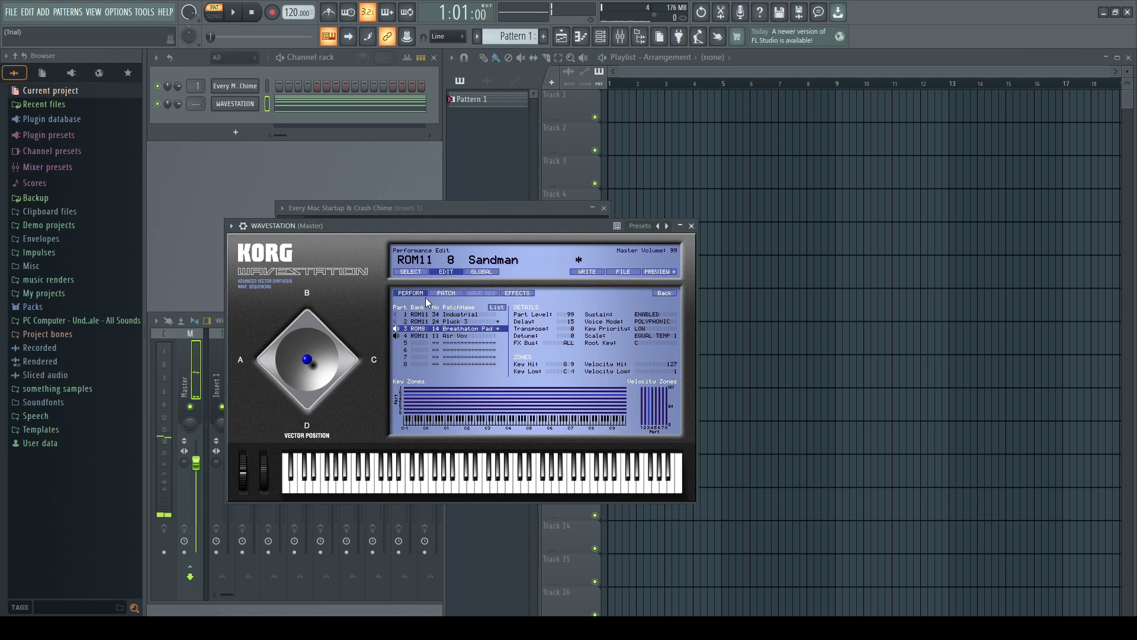
left_click(438, 293)
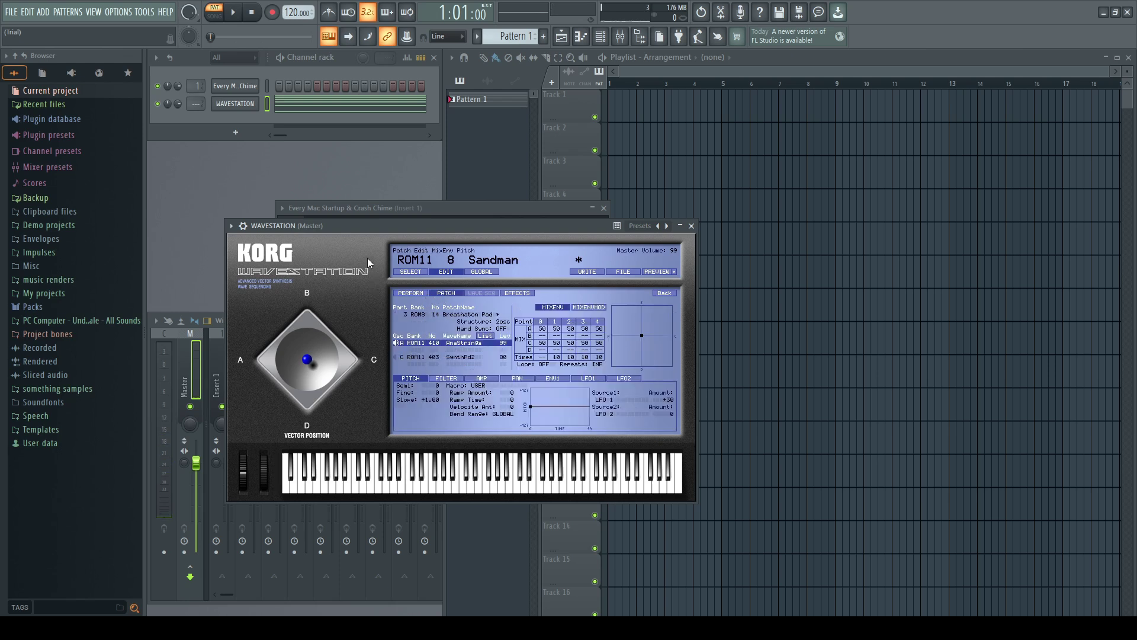
Play the chord pattern and the Mac chime sample alternately to compare the Air Vox and Breathaton Pad mix with the original.
left_click_drag(367, 225, 357, 219)
key("space")
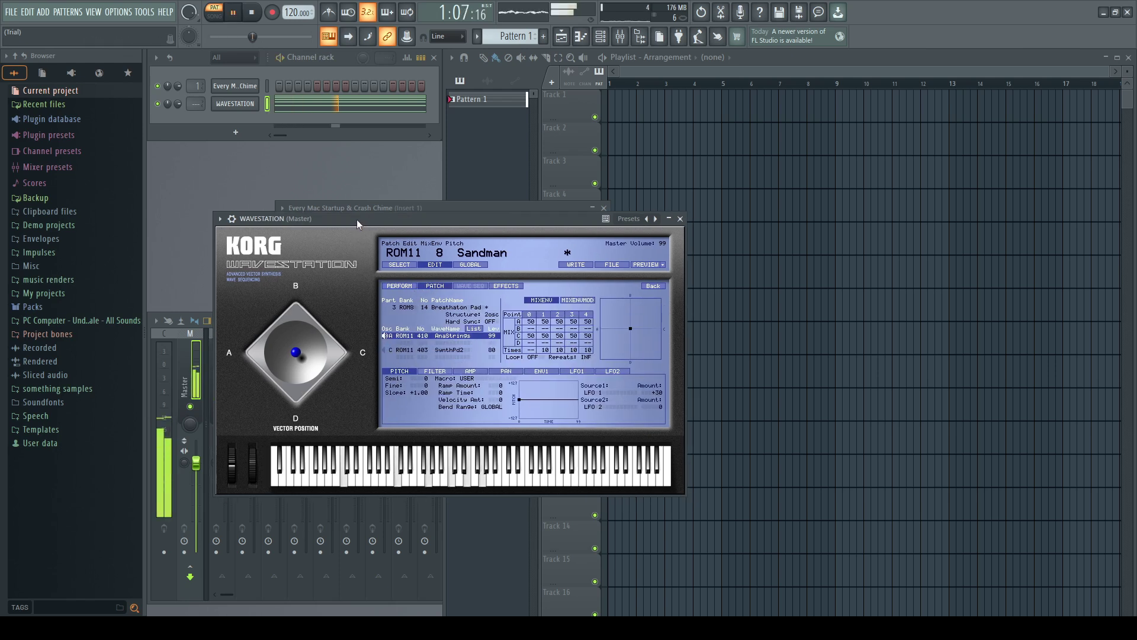
key("space")
left_click(267, 86)
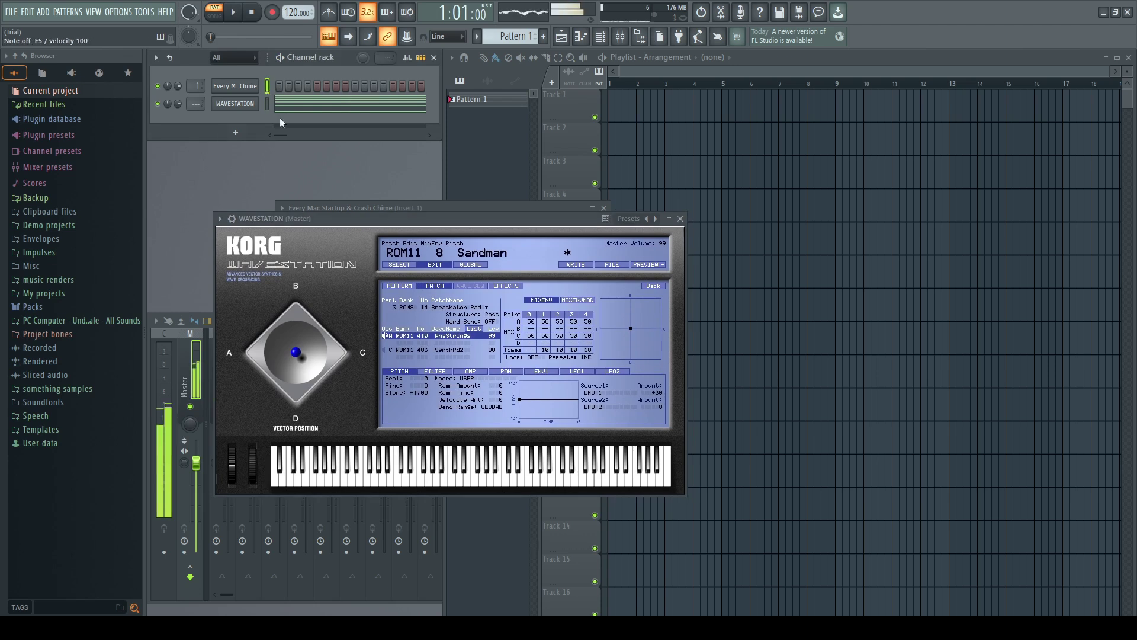
left_click(337, 219)
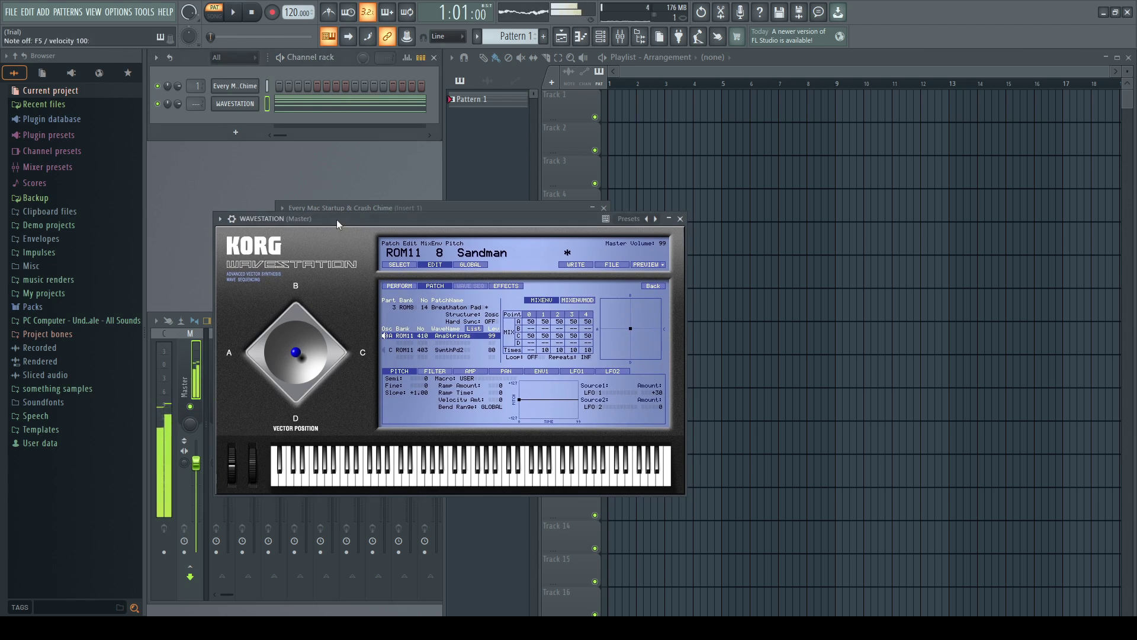
key("space")
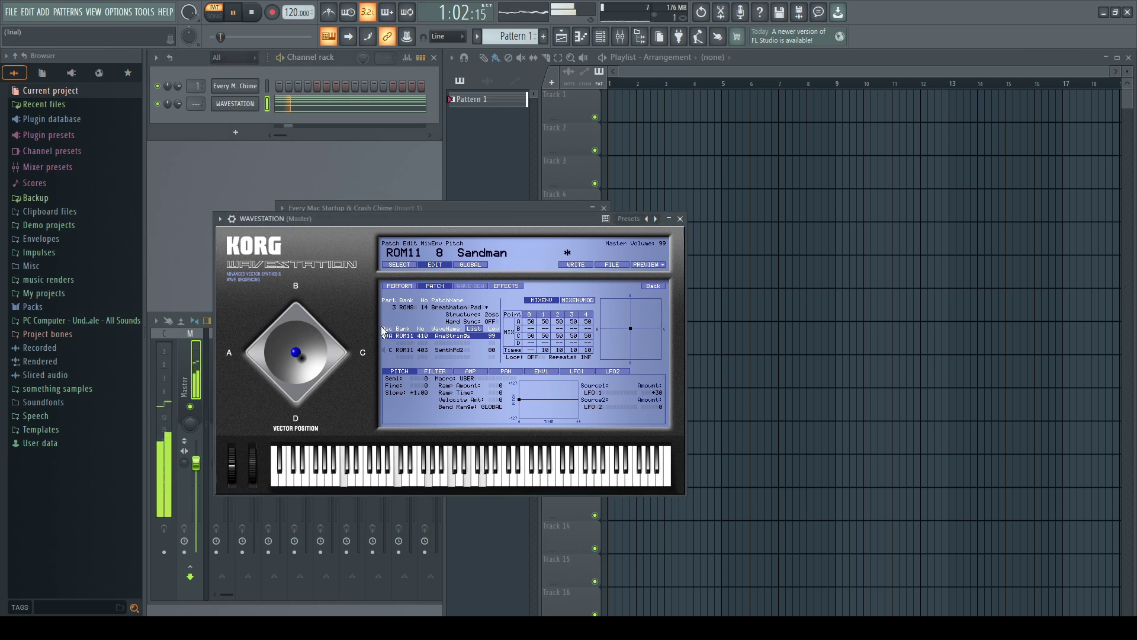
key("space")
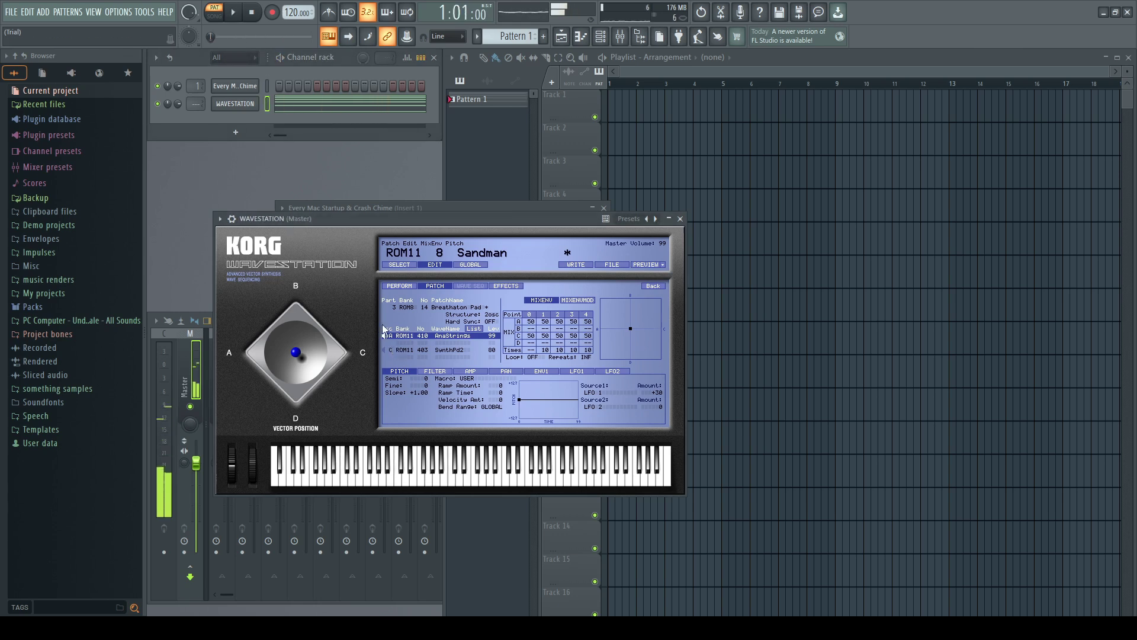
Set the Air Vox patch's oscillator level to about 80 and return to the performance's part list.
left_click(402, 285)
left_click(422, 329)
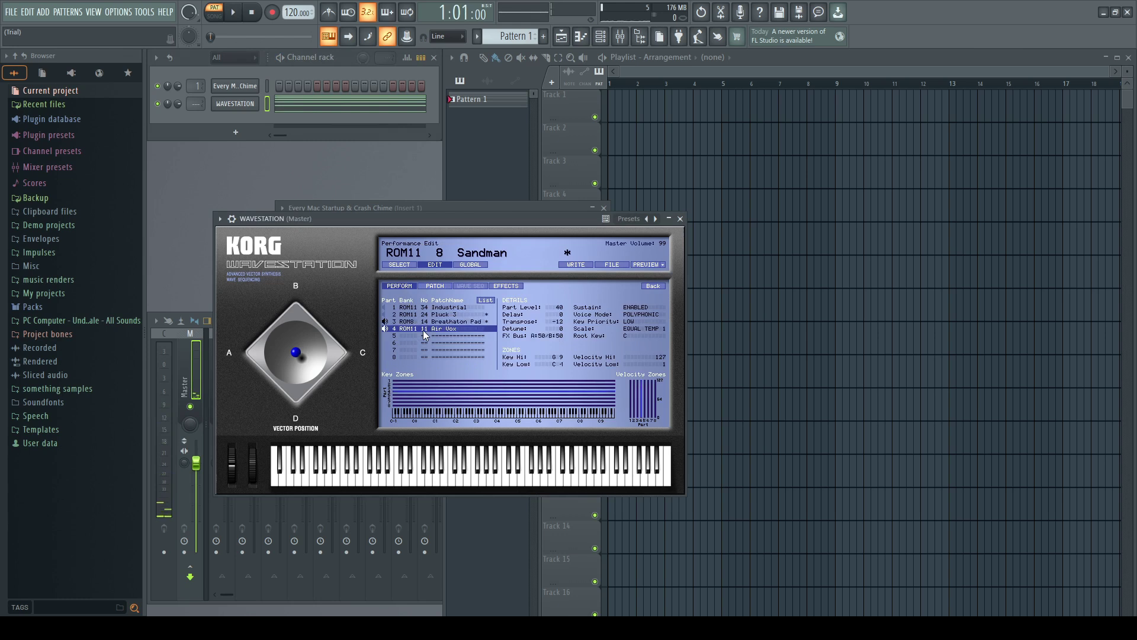
left_click(436, 284)
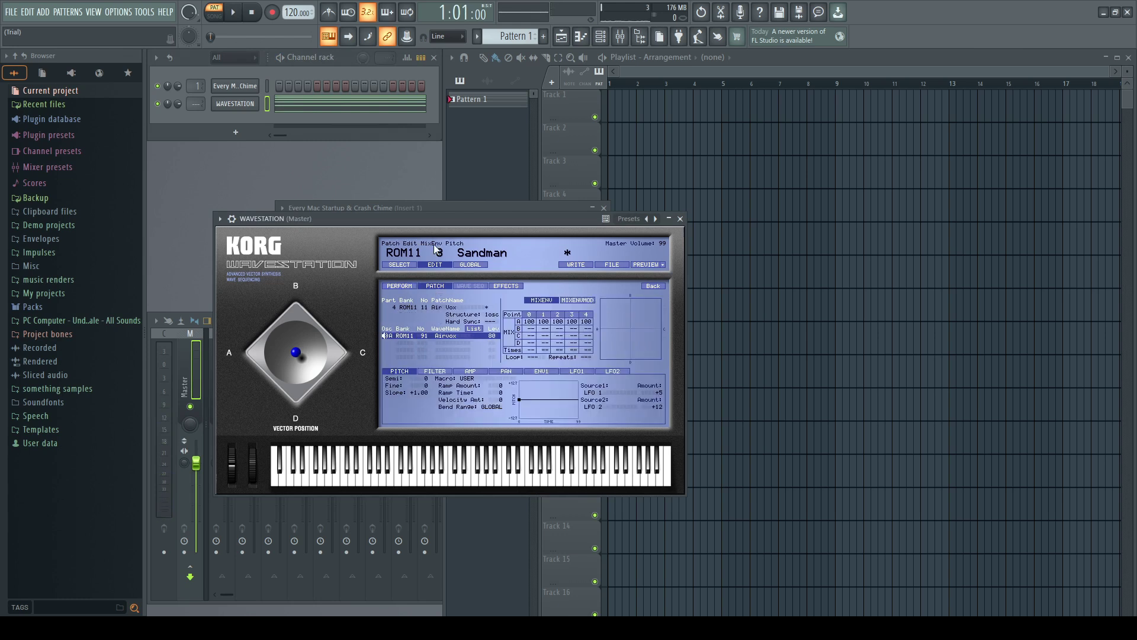
left_click(400, 285)
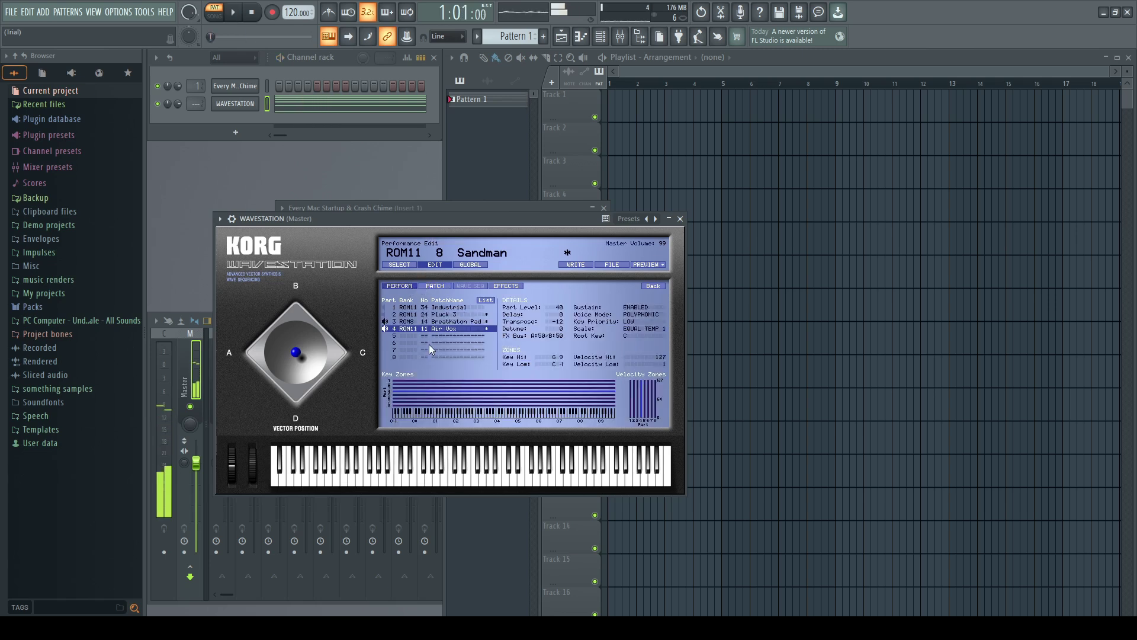
Open the Breathaton Pad patch and compare the rebalanced mix with the Mac chime sample by playing both repeatedly.
left_click(414, 321)
left_click(434, 286)
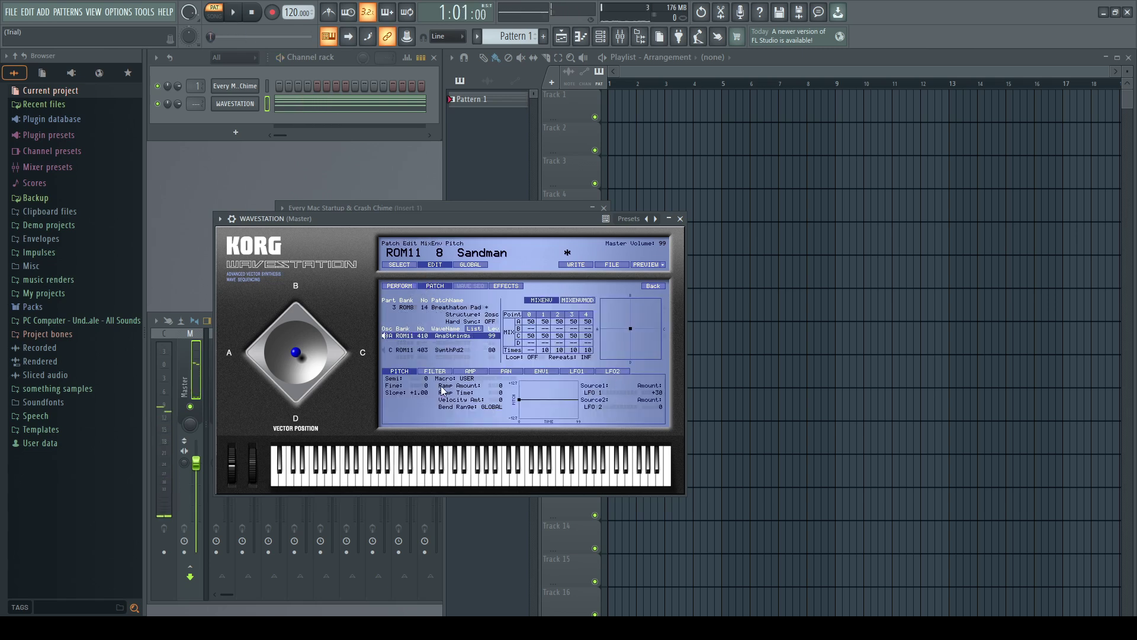
left_click_drag(389, 220, 382, 209)
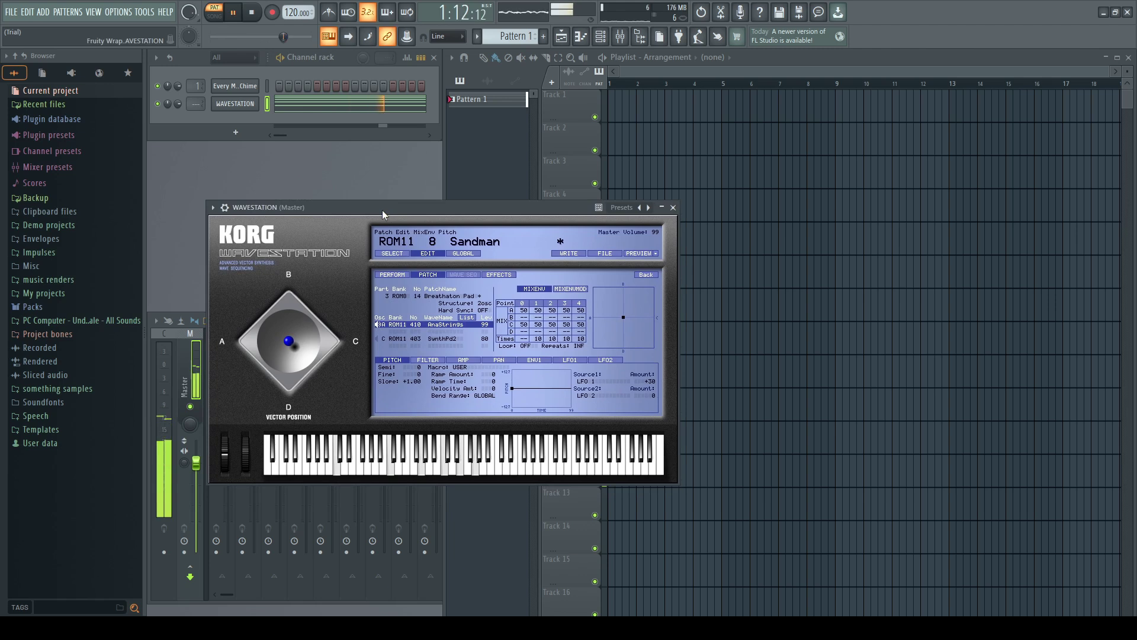
left_click(267, 86)
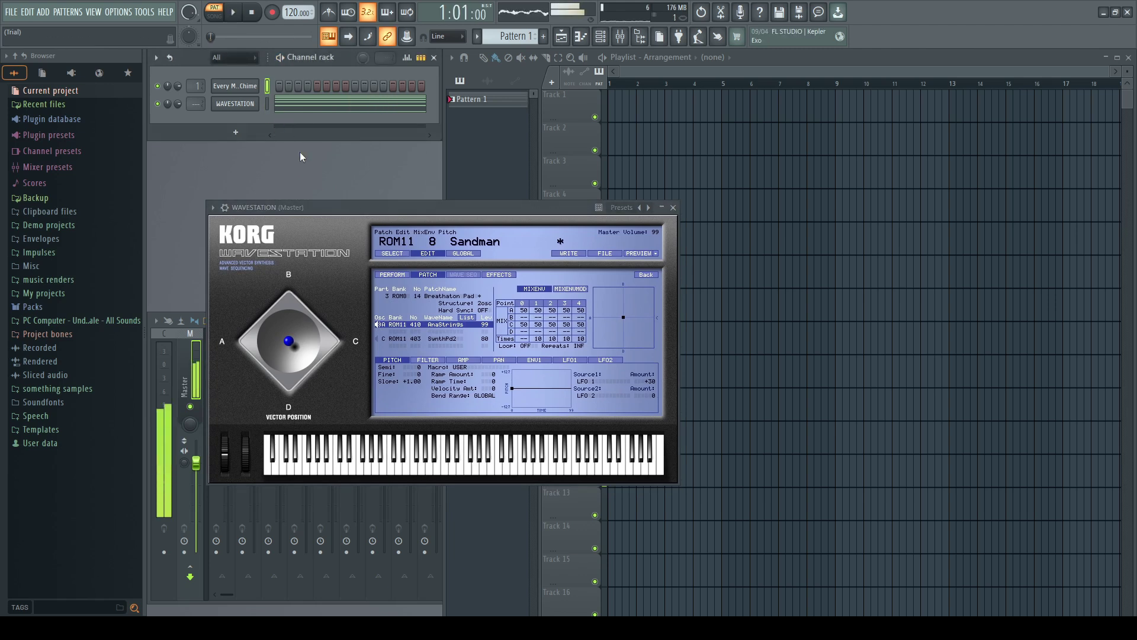
left_click(341, 219)
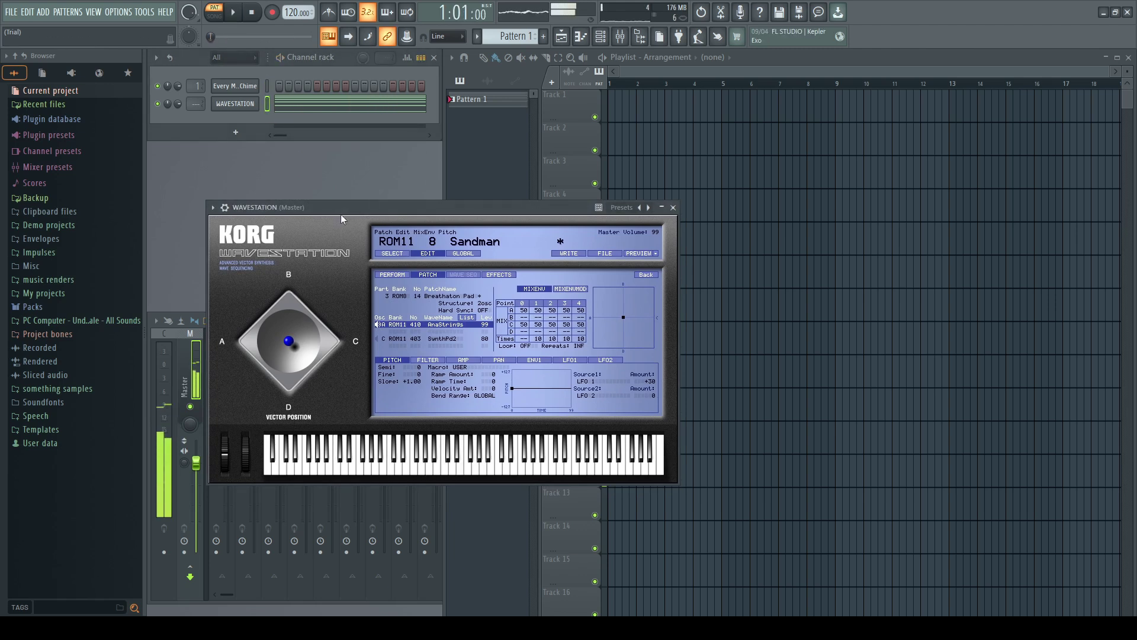
key("space")
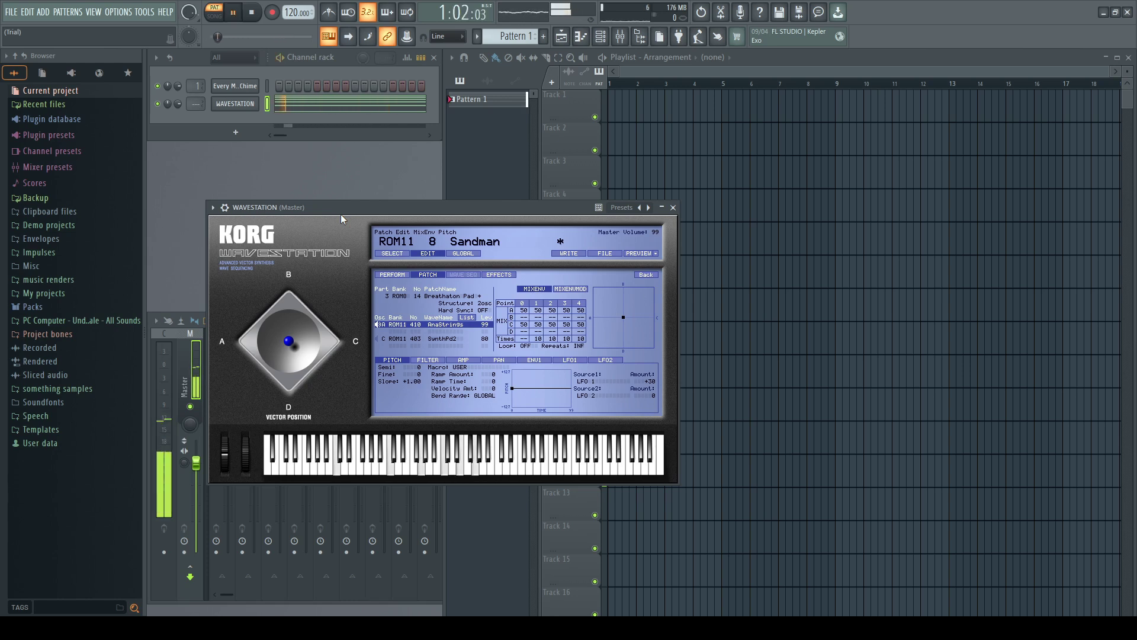
key("space")
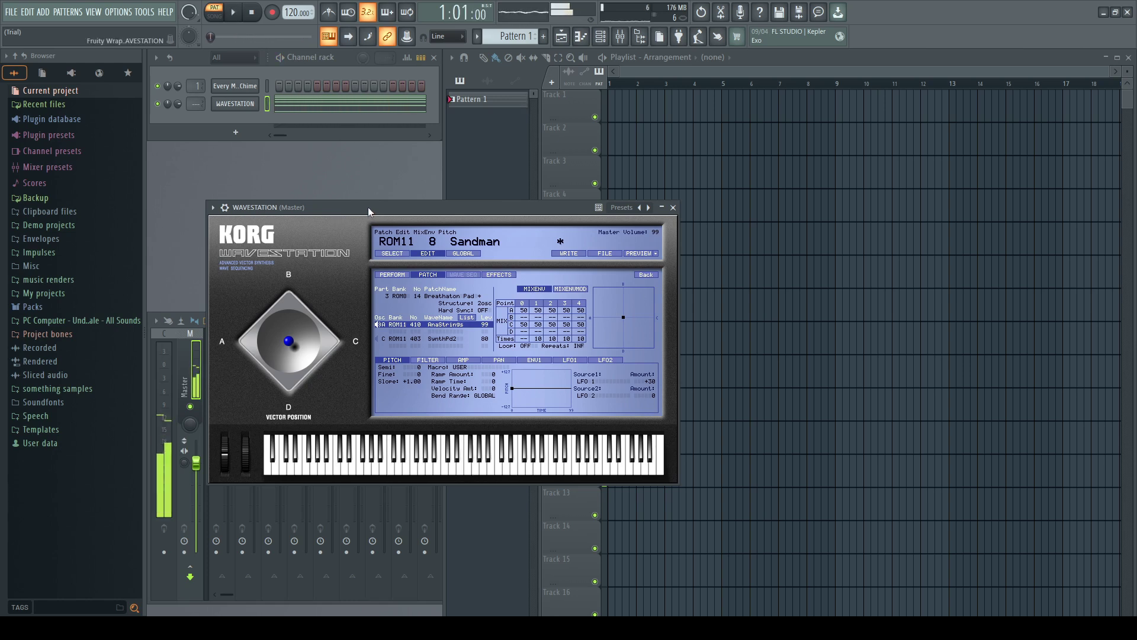
left_click(268, 88)
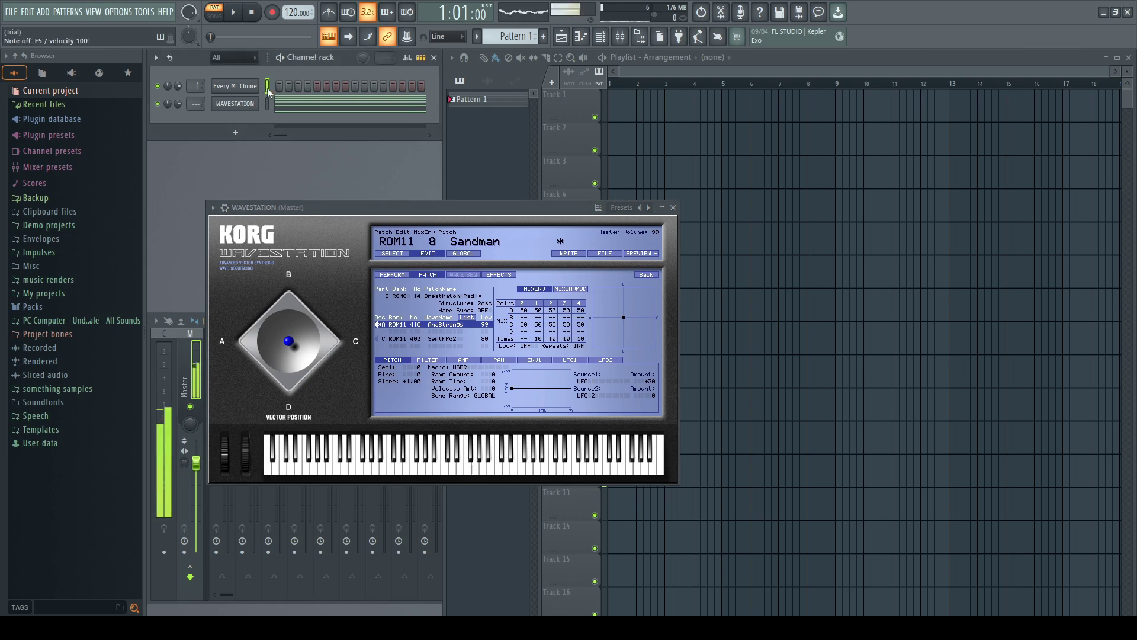
left_click(288, 208)
key("space")
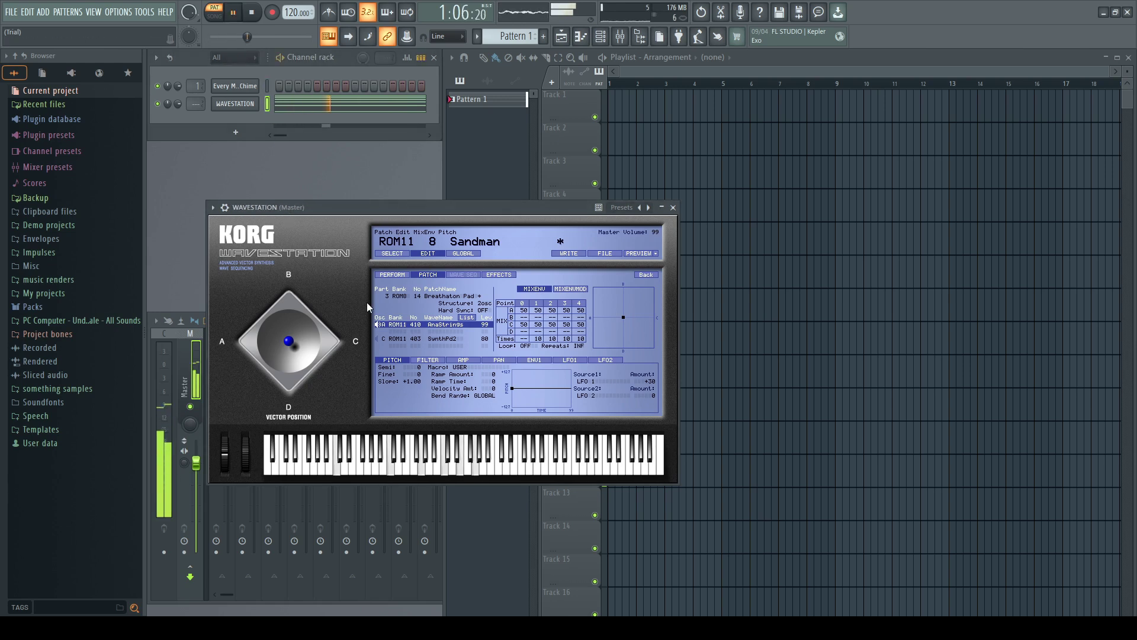
key("space")
Enable oscillator C (SynthPd2) in the Breathaton Pad patch, set its level to 70, and audition it with the chord pattern.
left_click(382, 296)
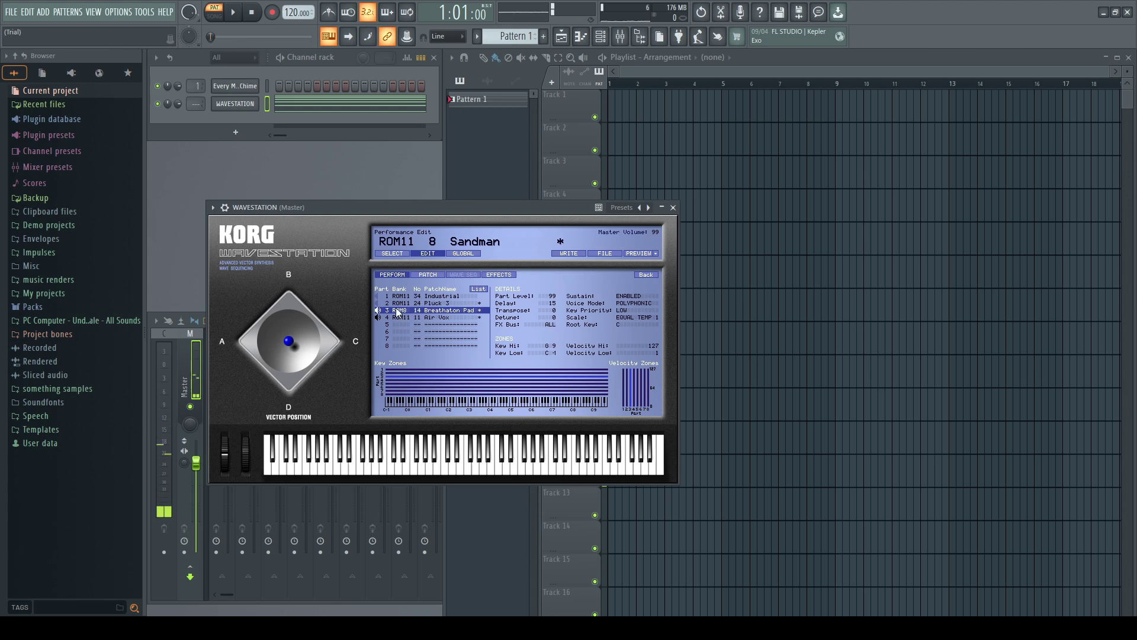
left_click(435, 273)
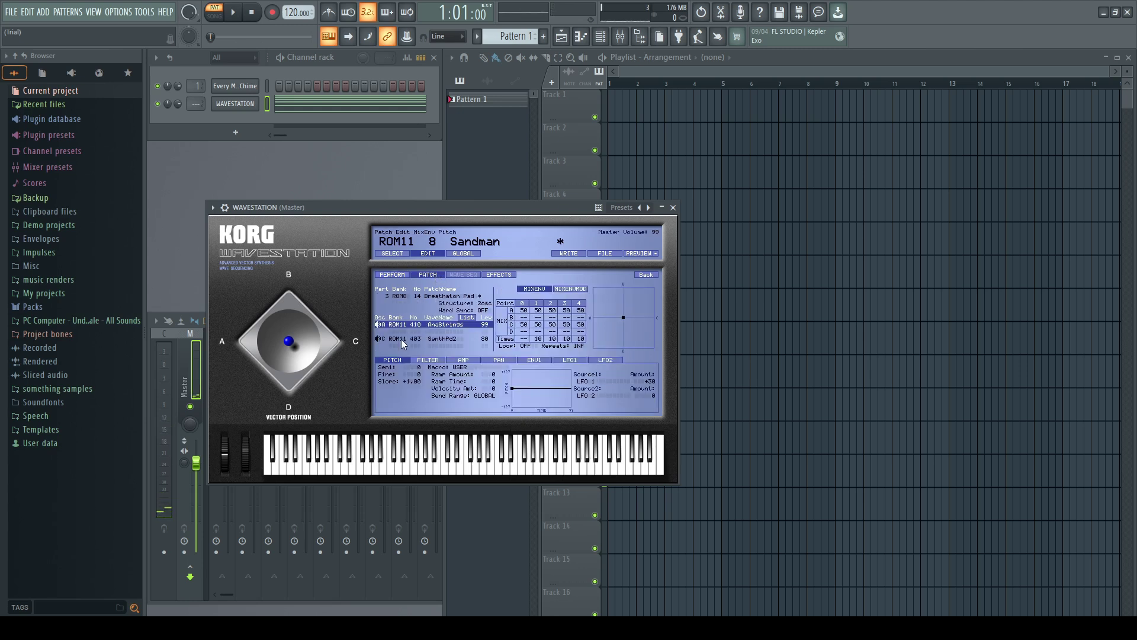
left_click_drag(482, 338, 485, 349)
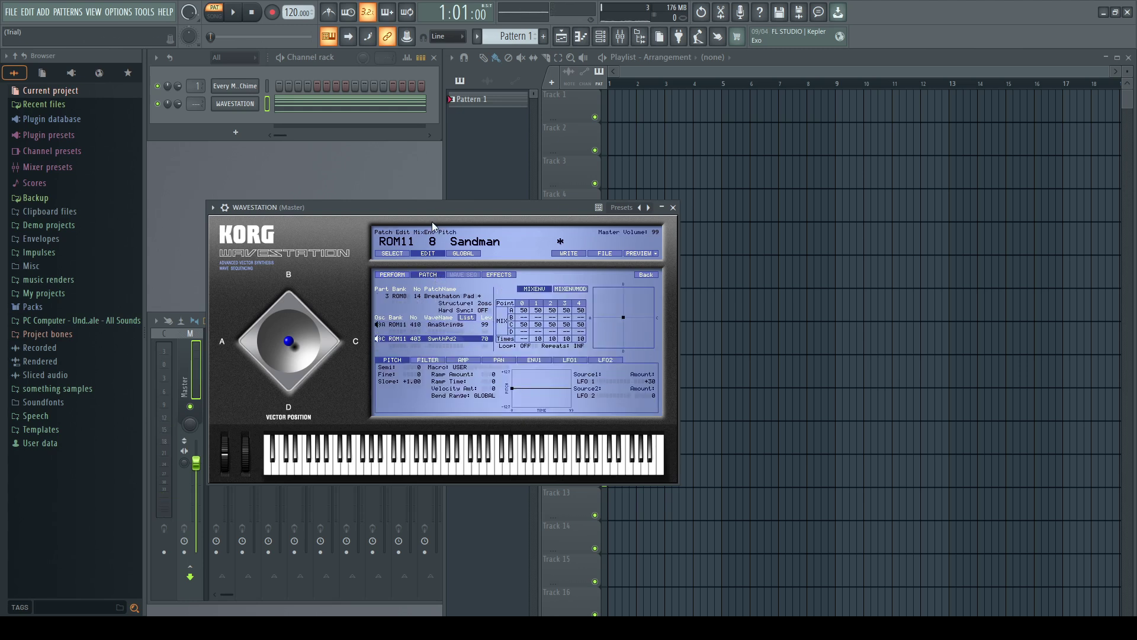
key("space")
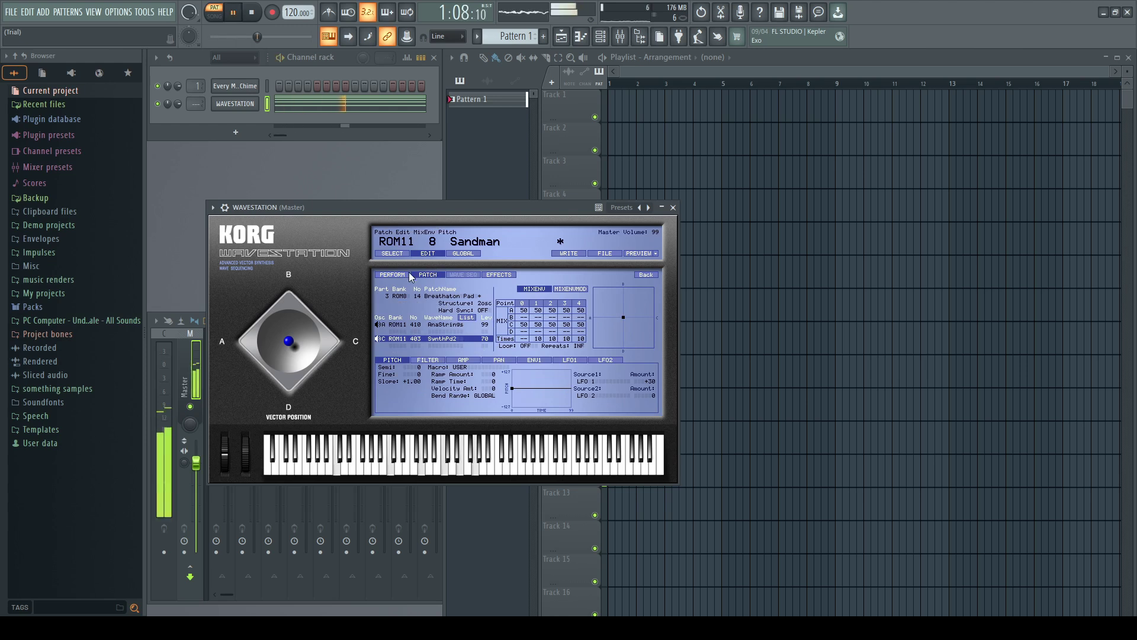
key("space")
left_click(391, 275)
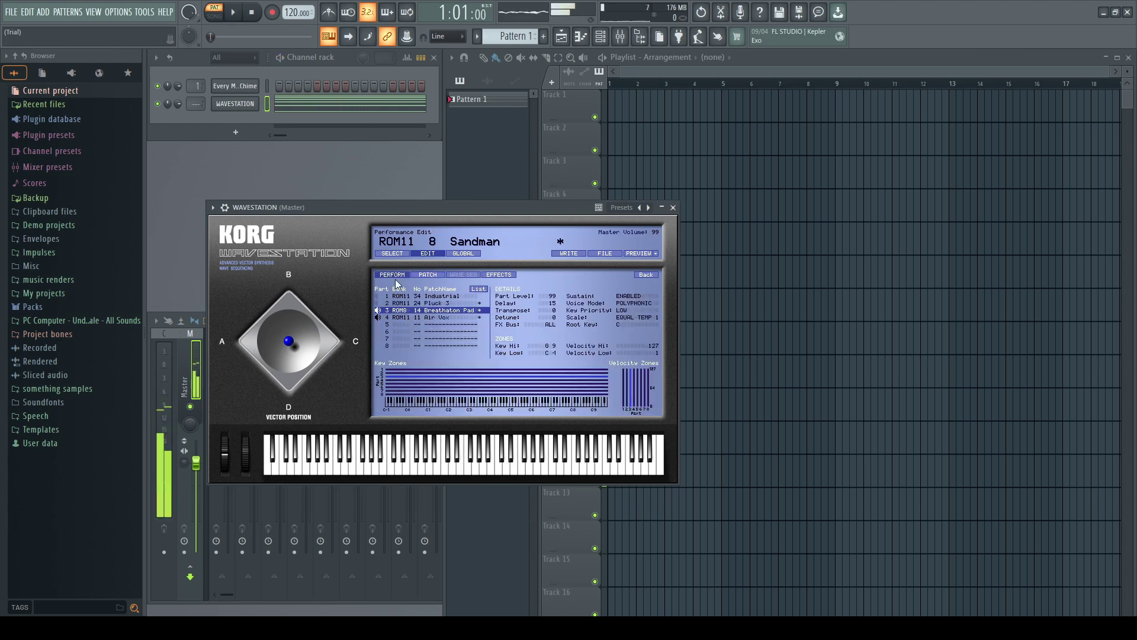
Enable part 2 (Pluck 3) and audition all three parts together with the chord pattern against the Mac chime sample.
left_click(378, 302)
key("space")
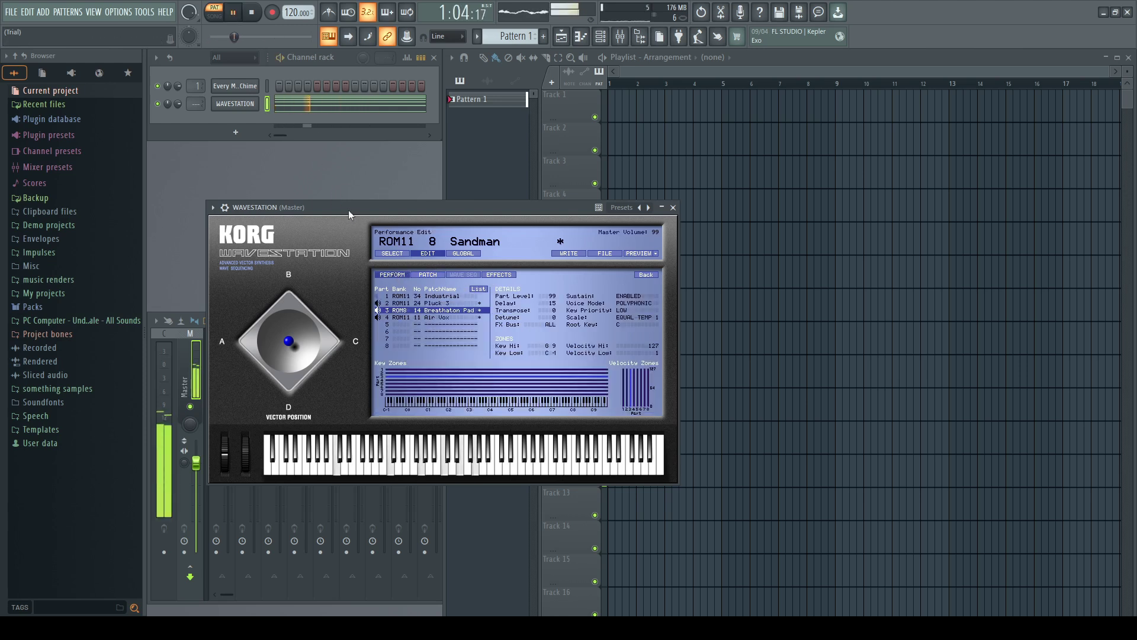
left_click_drag(348, 210, 411, 201)
key("space")
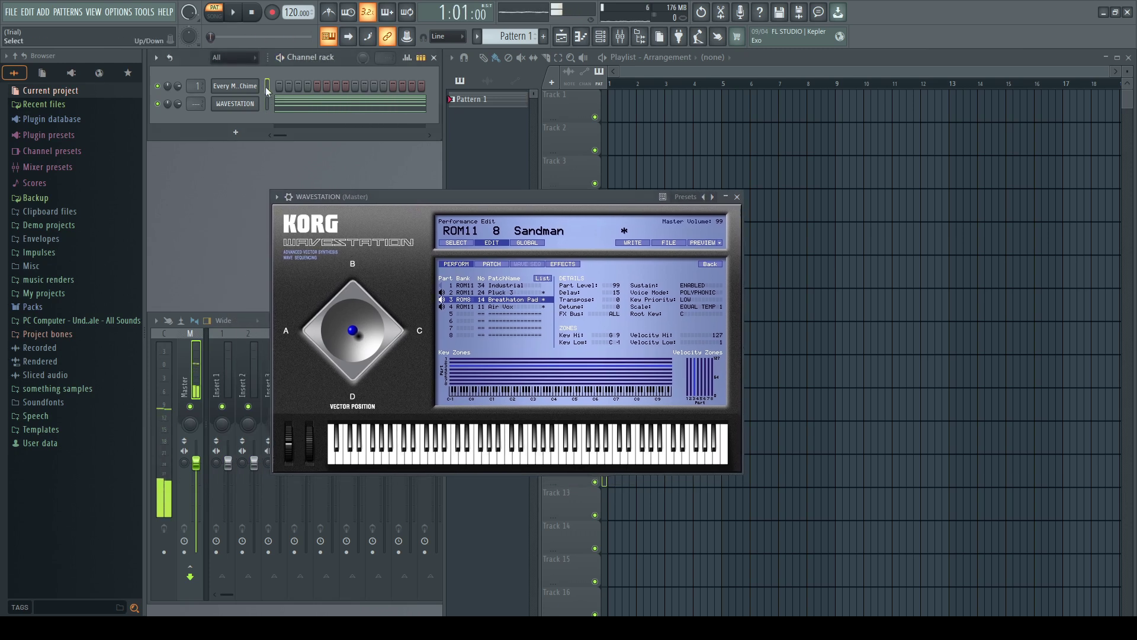
key("space")
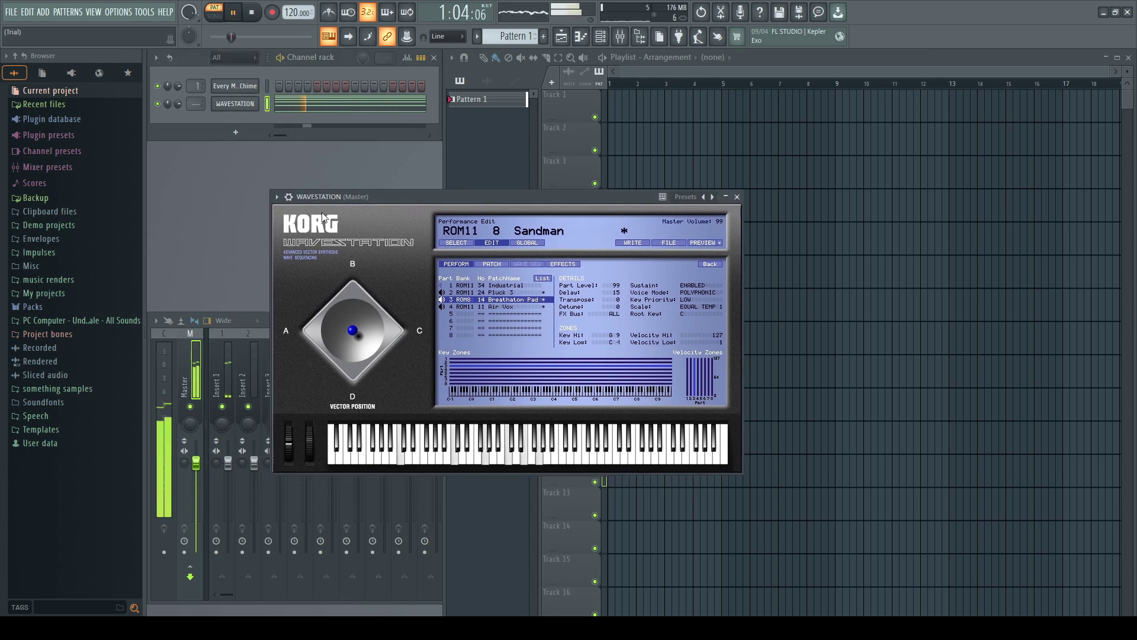
key("space")
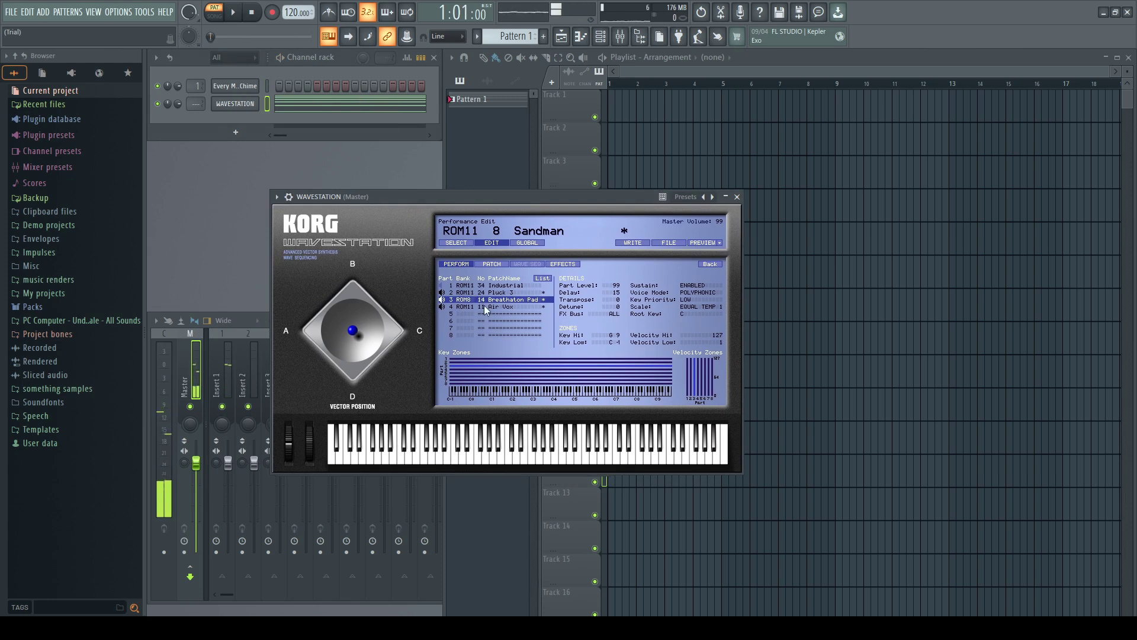
Lower the oscillator level in the Air Vox patch and go back to the performance selection page.
double_click(529, 307)
left_click_drag(548, 315, 550, 327)
left_click_drag(467, 197, 413, 186)
left_click(425, 237)
Play the finished Sandman mix and the Mac chime sample in turn for a final comparison.
key("space")
key("space")
left_click(268, 87)
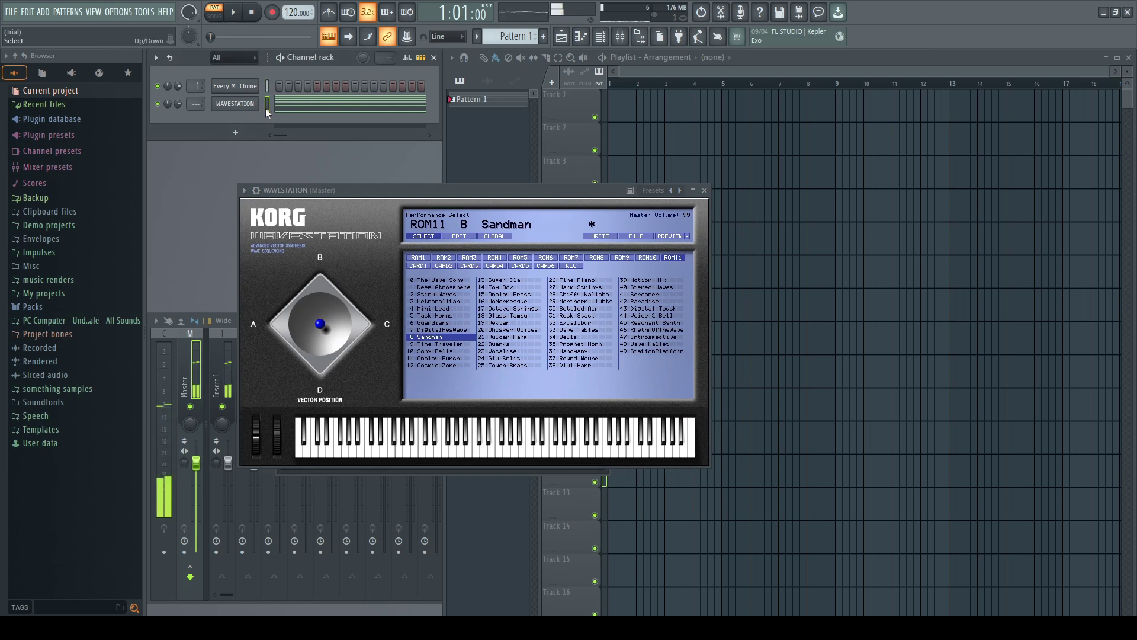
key("space")
key("space")
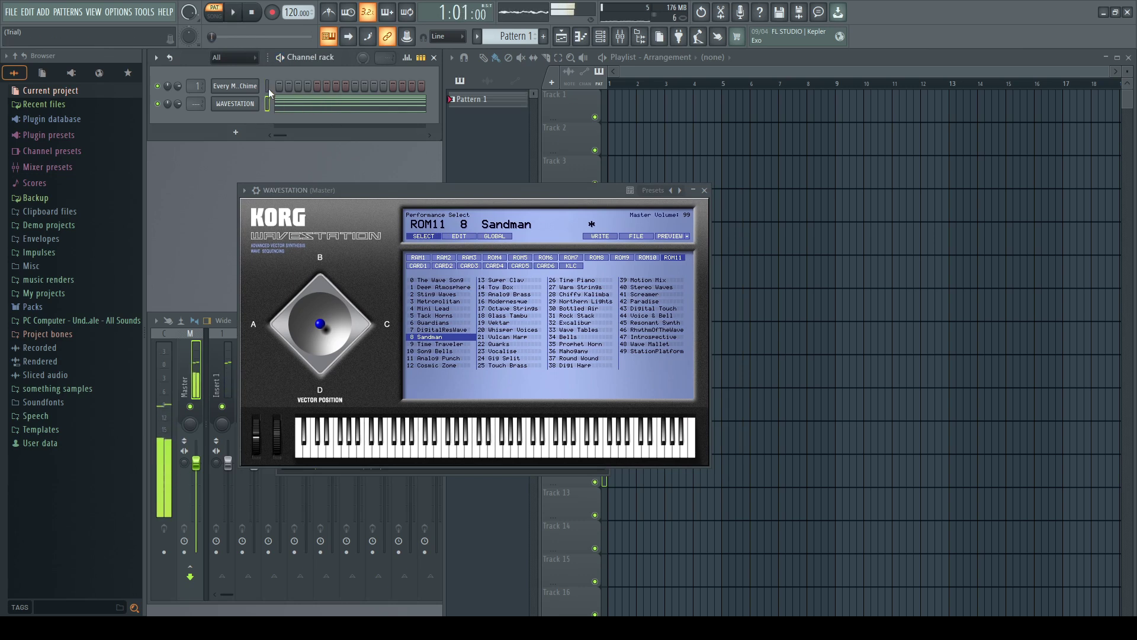
Bring up the Mixer and load Edison into the first effect slot of the Master track.
left_click(197, 367)
left_click(190, 364)
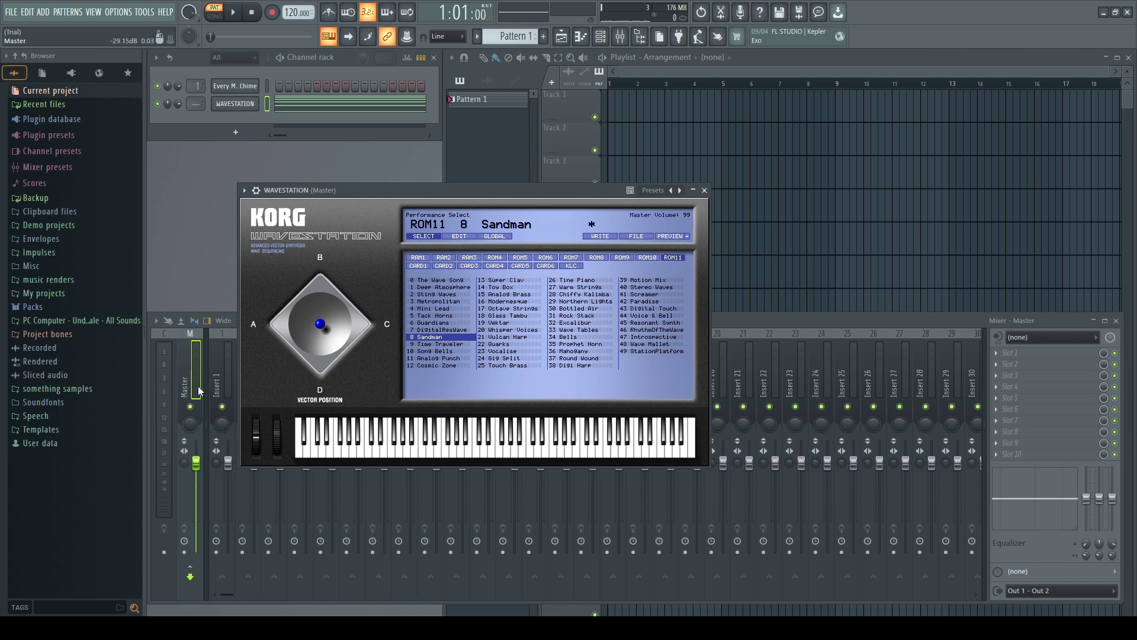
left_click(225, 372)
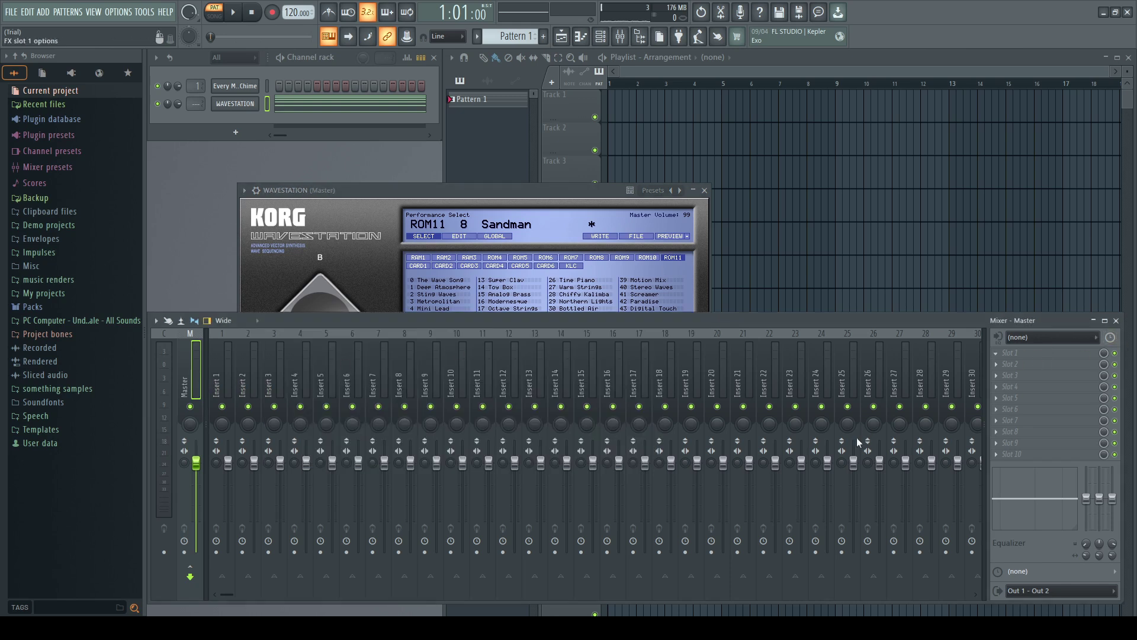
left_click(812, 565)
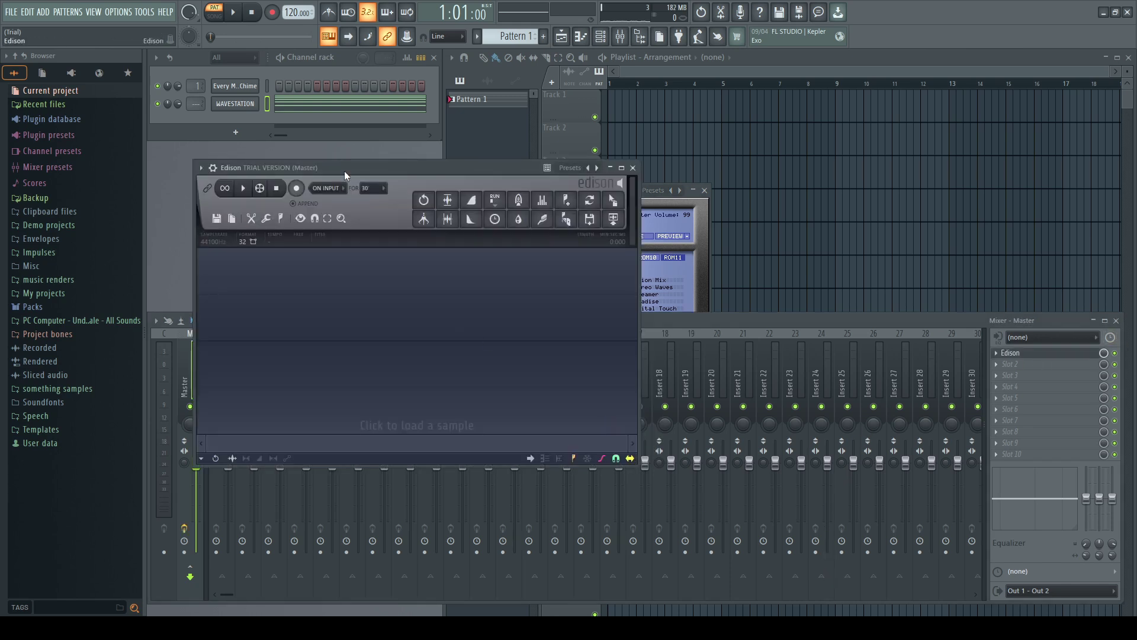
Arm Edison to record on input, play the Sandman chord pattern from the Wavestation, and stop the recording once the chord has faded.
mouse_move(344, 171)
left_mouse_down()
mouse_move(329, 176)
mouse_move(336, 225)
mouse_move(345, 169)
left_mouse_up()
left_click(289, 248)
left_click(295, 250)
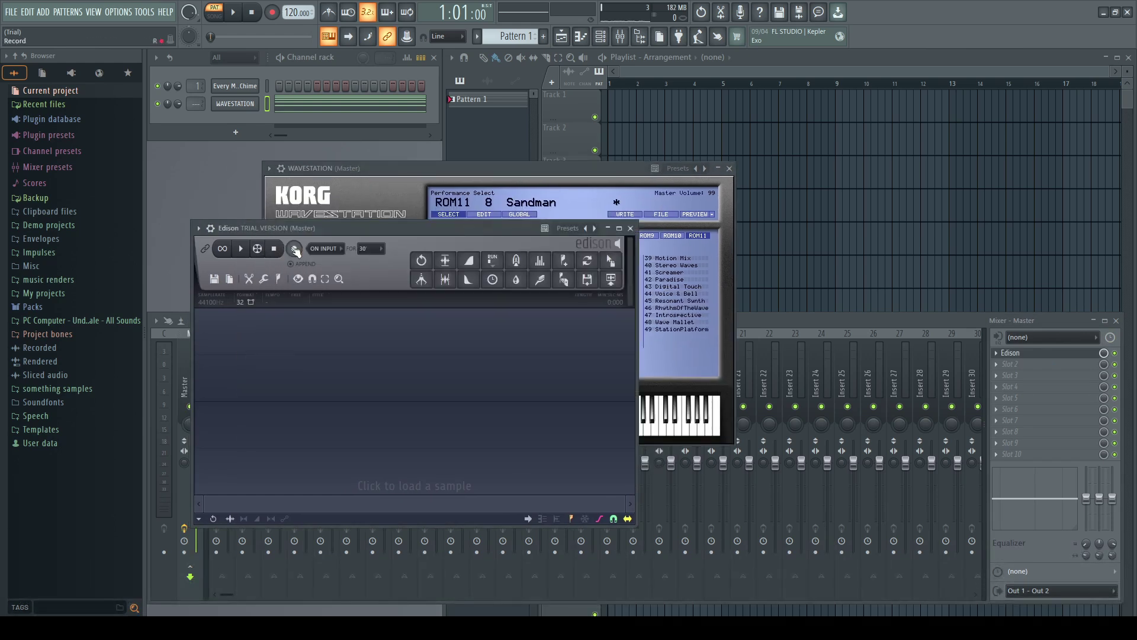
left_click(307, 169)
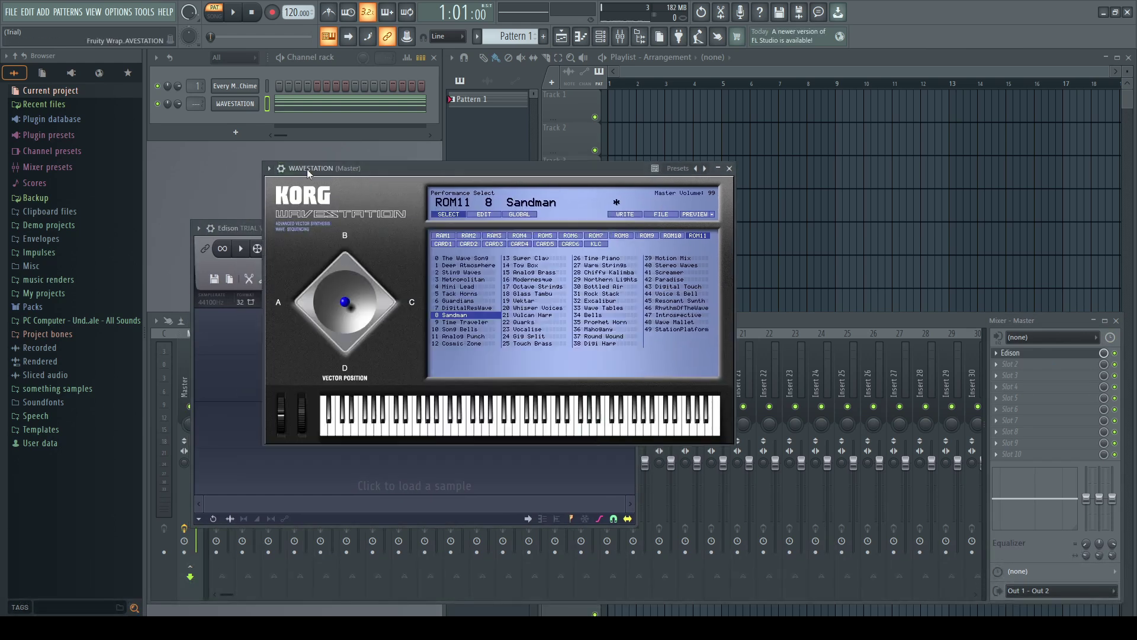
key("space")
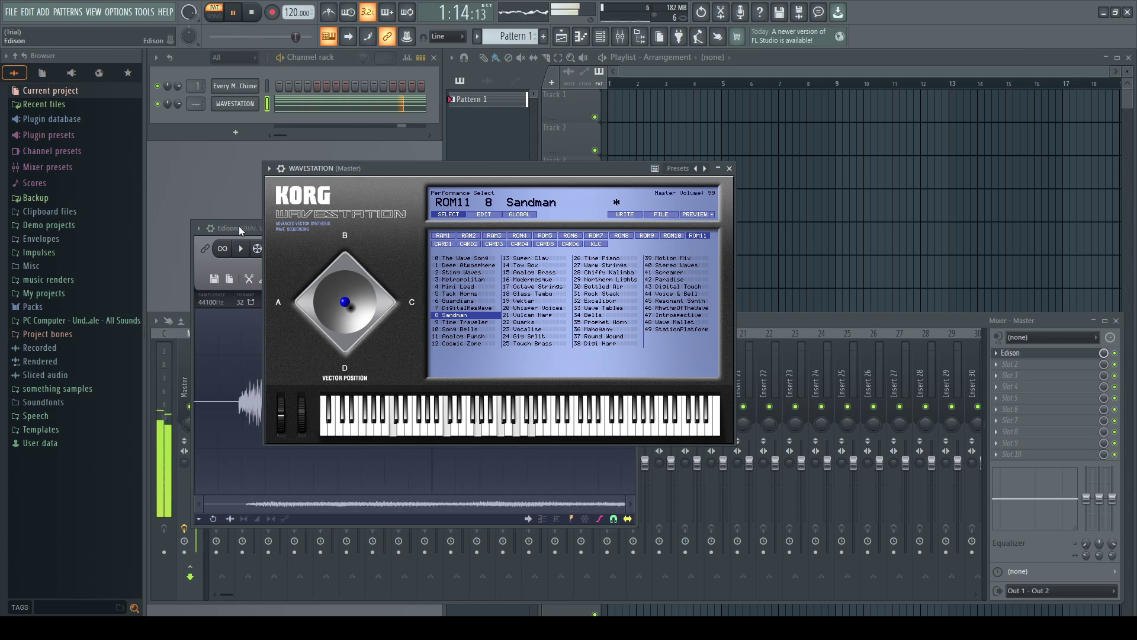
left_click(277, 249)
left_click(297, 250)
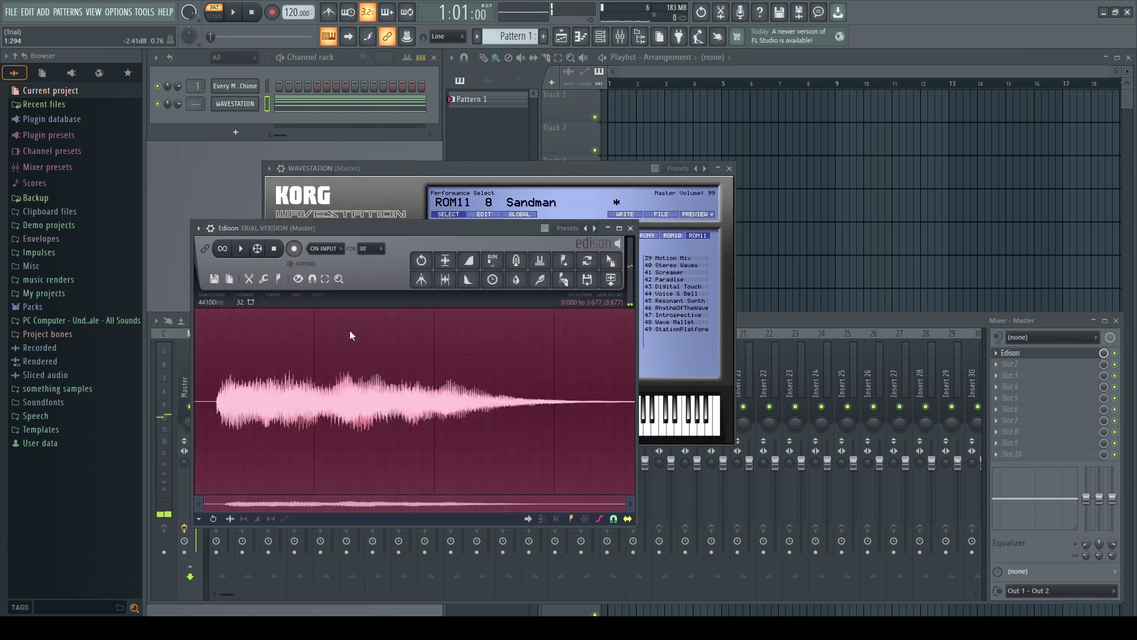
Delete about 0.18 s of silence at the start of the Edison recording and play the trimmed result.
key("space")
left_click_drag(195, 379, 230, 379)
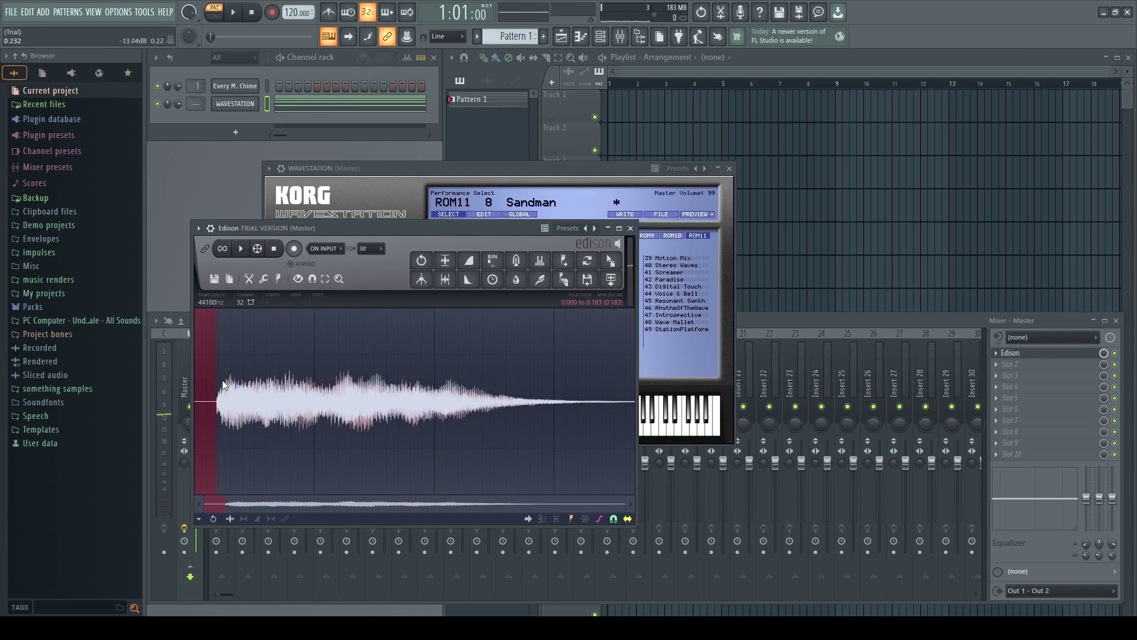
key("Delete")
key("space")
key("space")
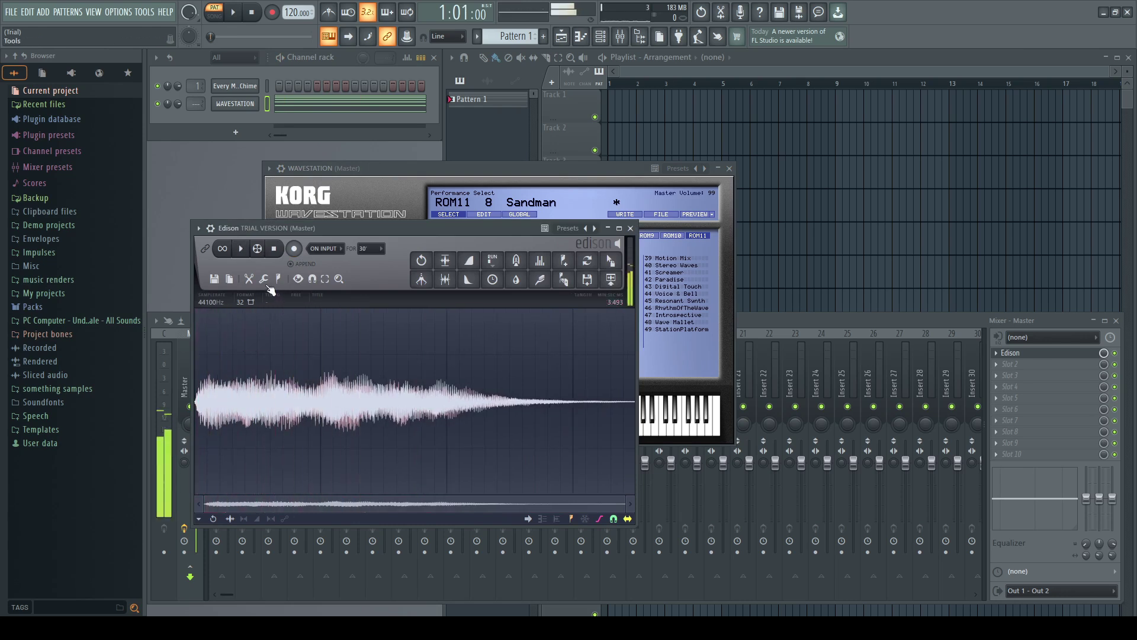
Stretch the Edison recording to 144.39% of its length and play it back.
left_click(516, 260)
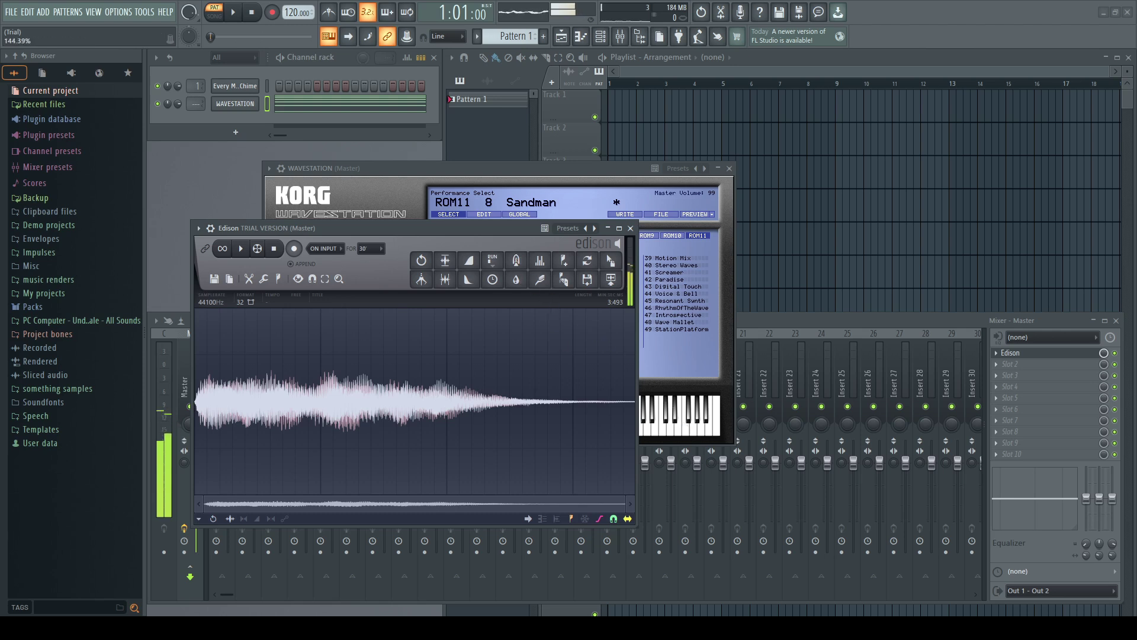
left_click(517, 260)
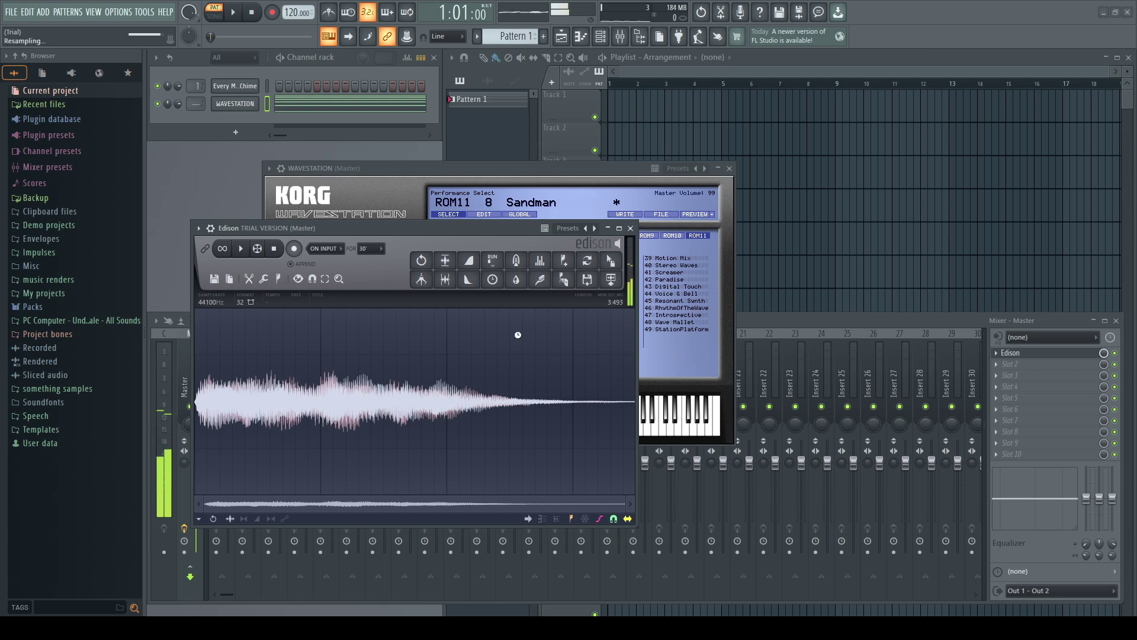
left_click_drag(302, 228, 361, 223)
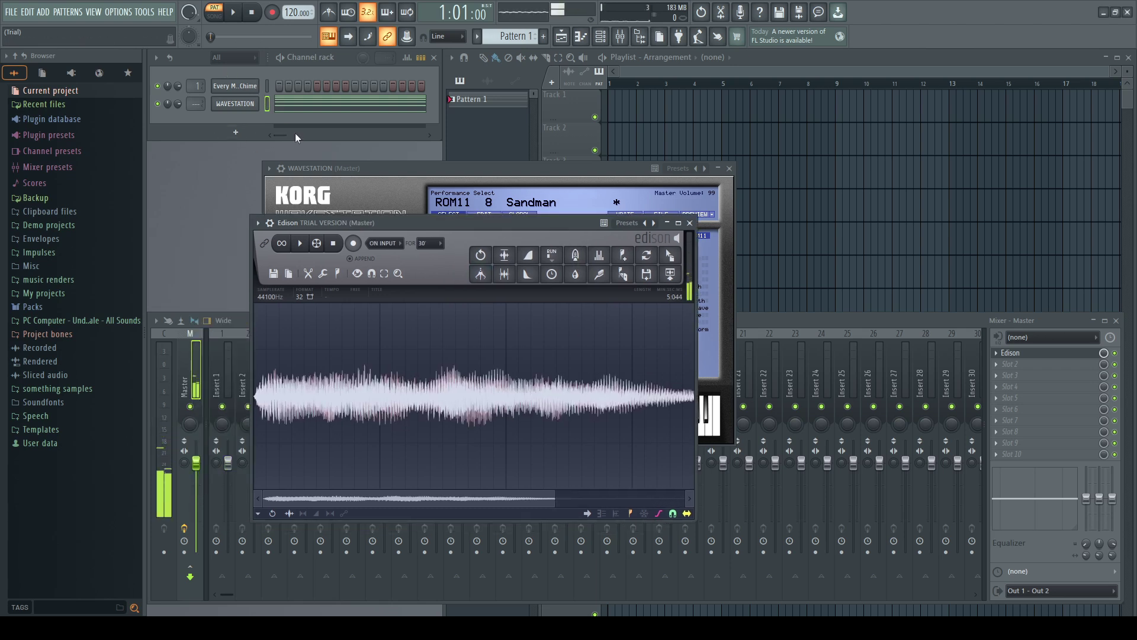
key("space")
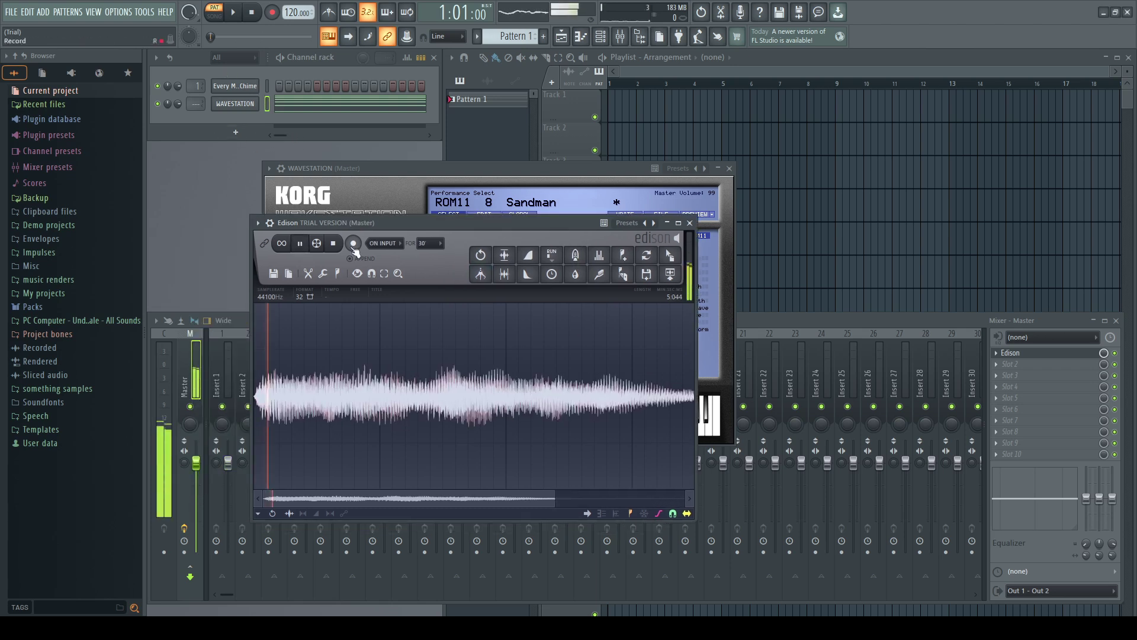
Play the Mac startup chime sample, then open its channel settings and lower the channel pitch to -140 cents.
left_click(265, 85)
key("q")
left_click(241, 92)
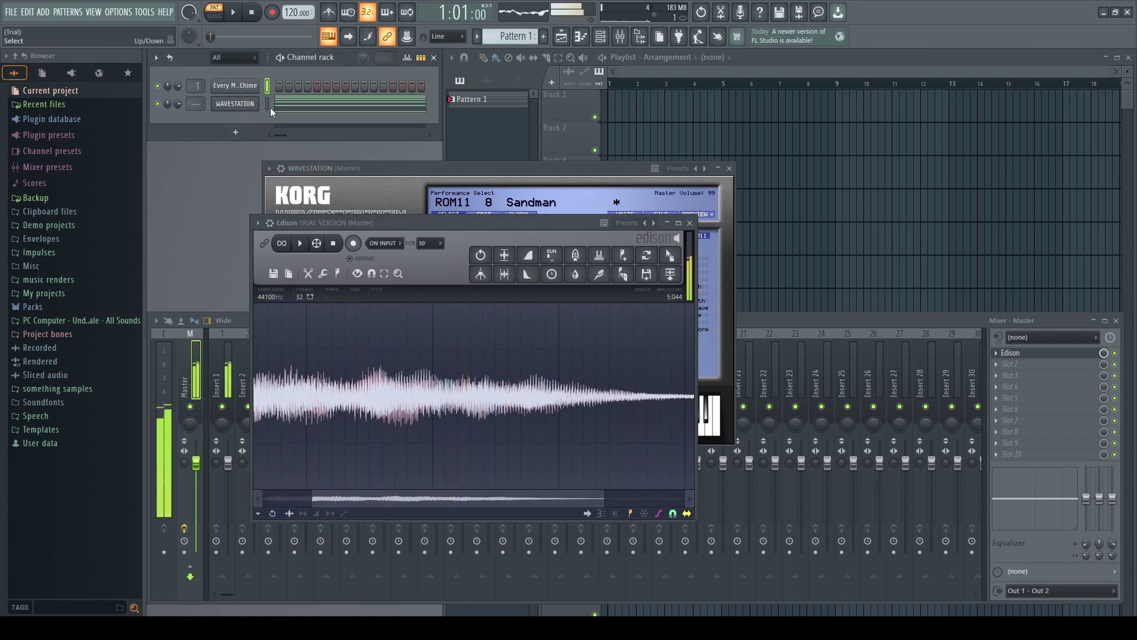
left_click_drag(544, 228, 544, 251)
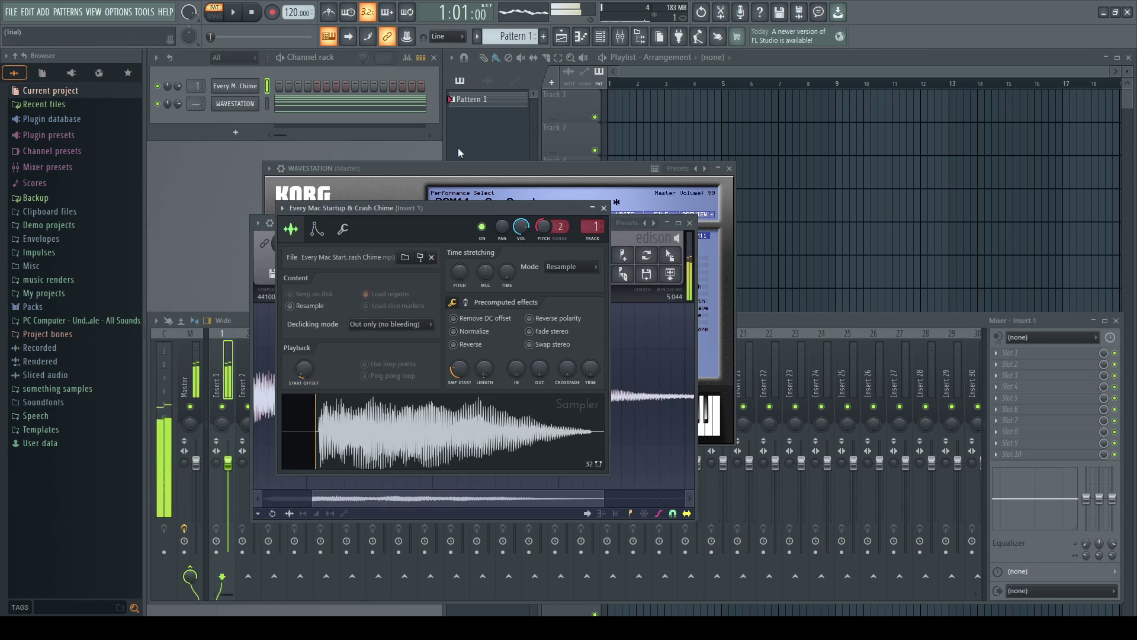
Arrange the Edison window so the chime sampler stays reachable, and audition the stretched recording against the retuned chime.
left_click(258, 264)
key("space")
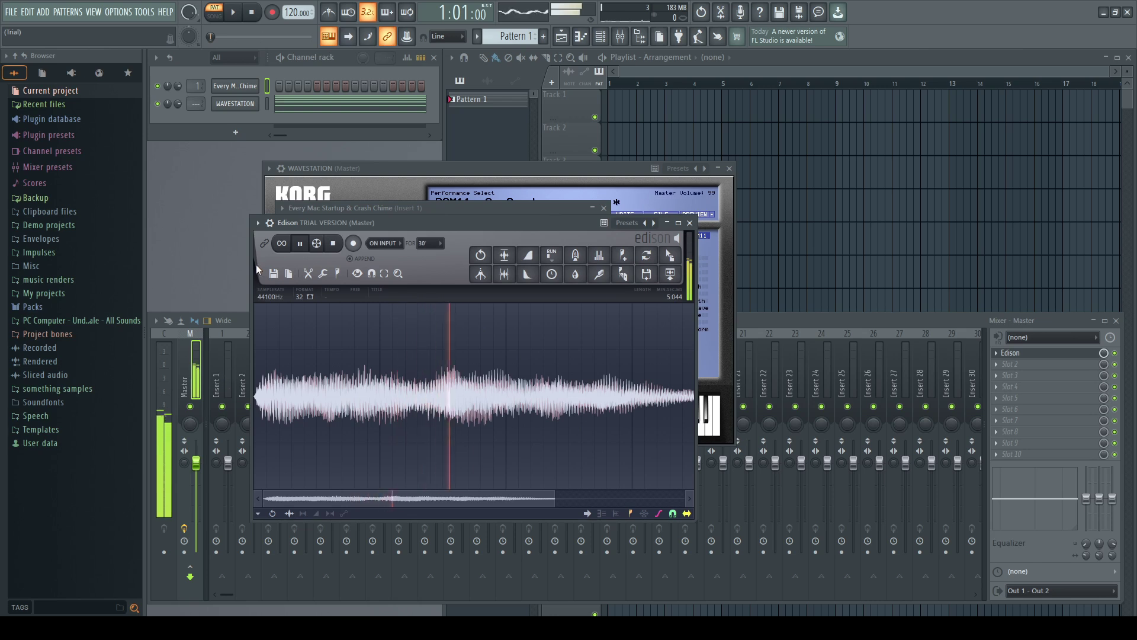
left_click_drag(329, 223, 331, 251)
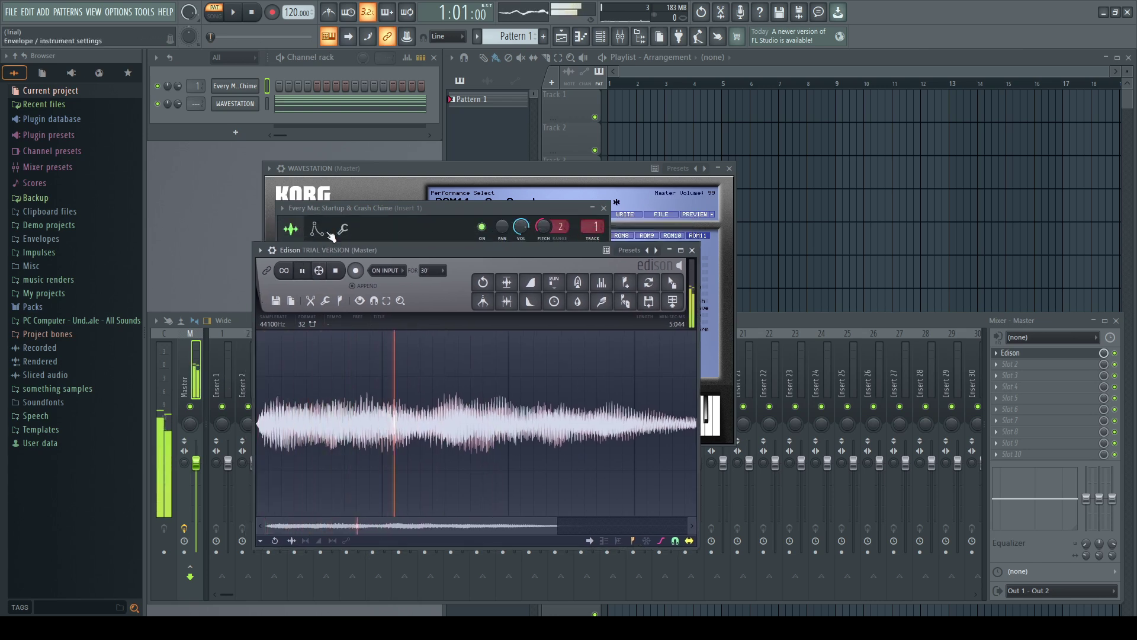
left_click(332, 211)
key("space")
key("space")
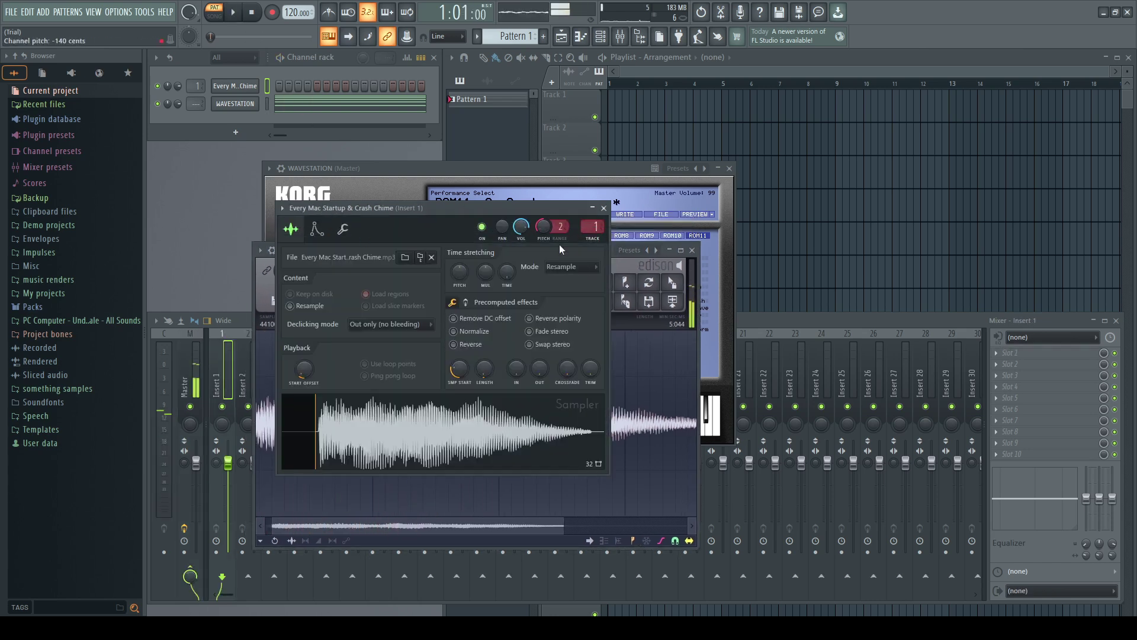
left_click(625, 261)
left_click_drag(576, 251, 618, 260)
key("space")
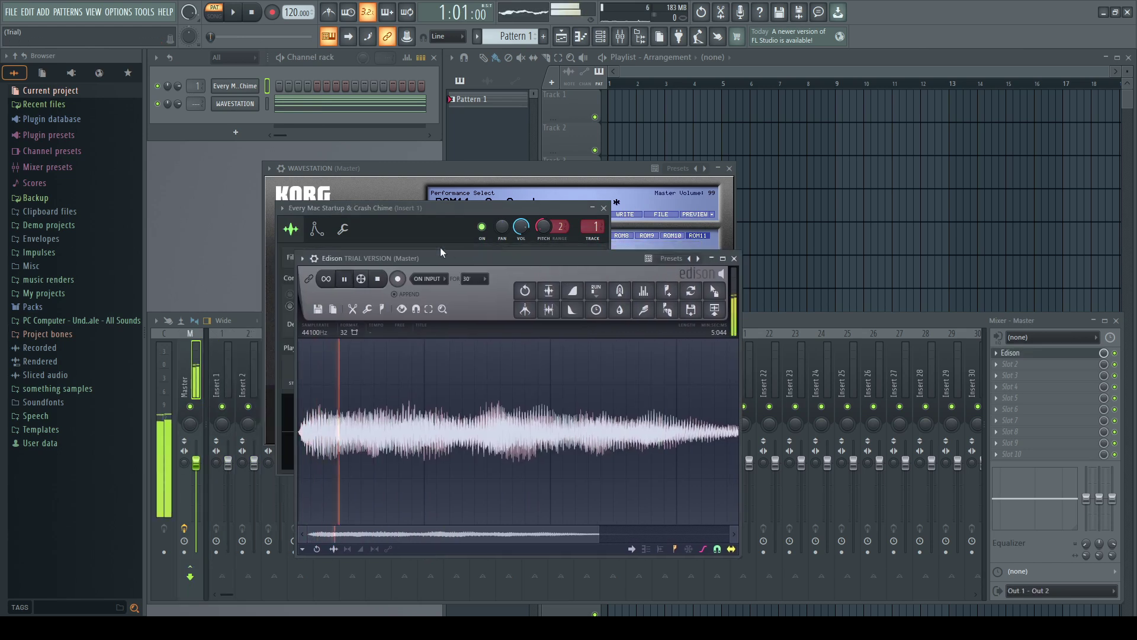
key("space")
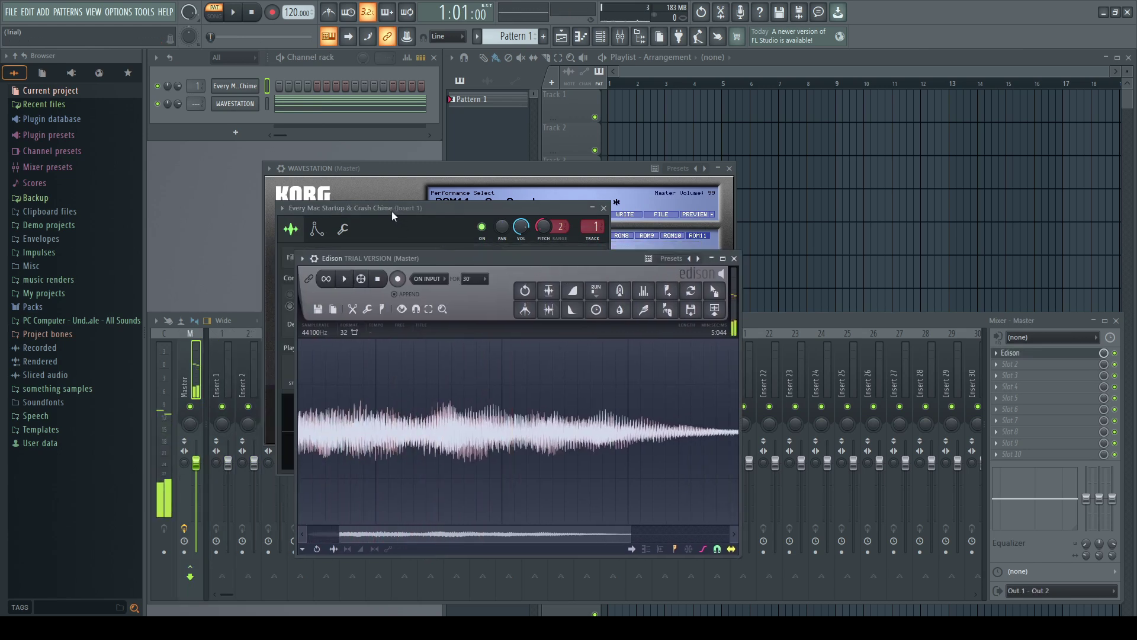
Play the retuned Mac chime sample and the Edison recording in turn for a last comparison.
left_click(392, 211)
key("q")
left_click(620, 265)
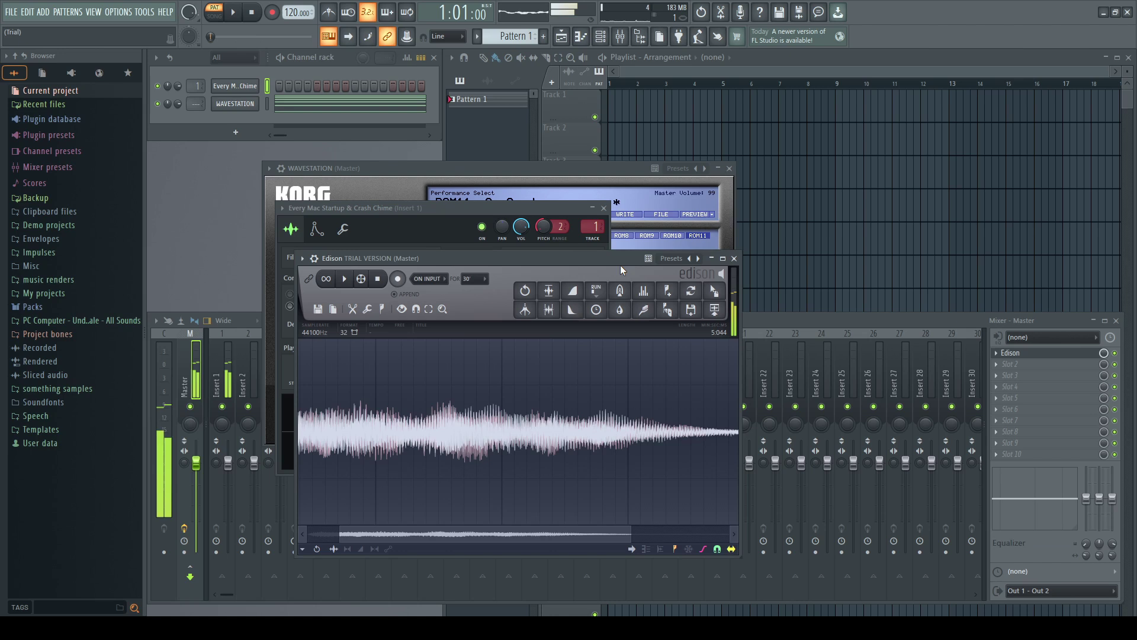
key("space")
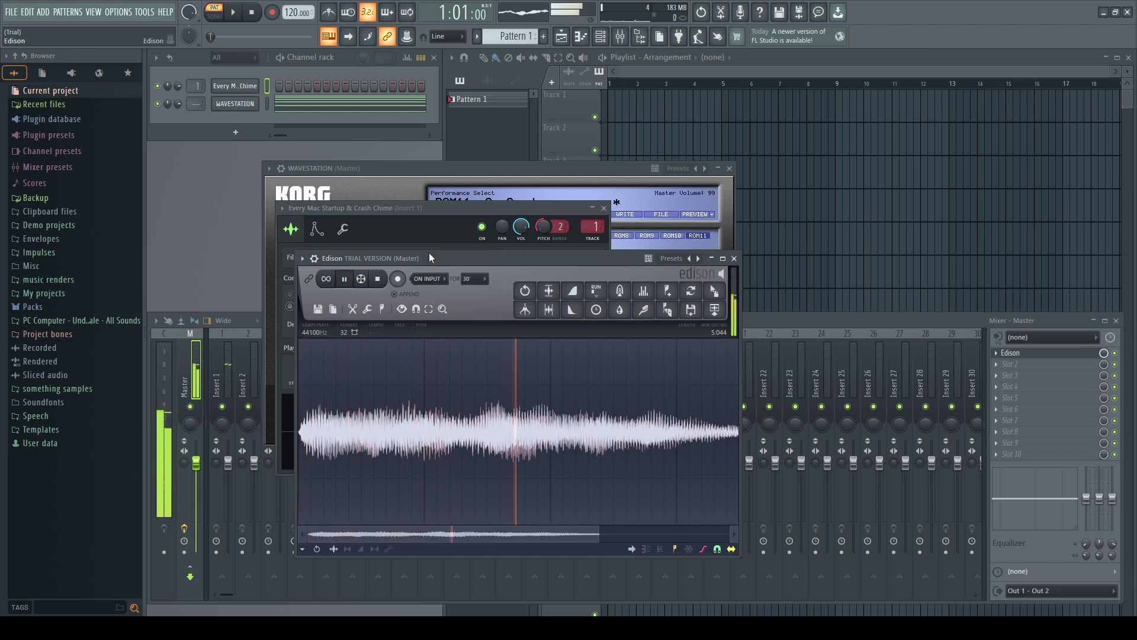
left_click(413, 227)
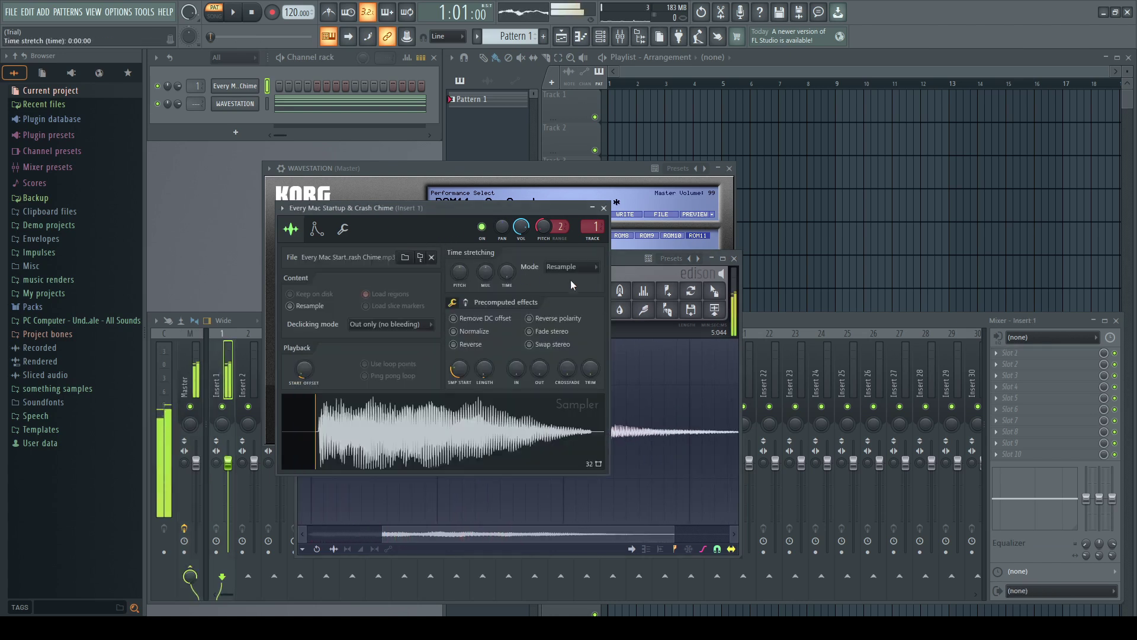
left_click(623, 261)
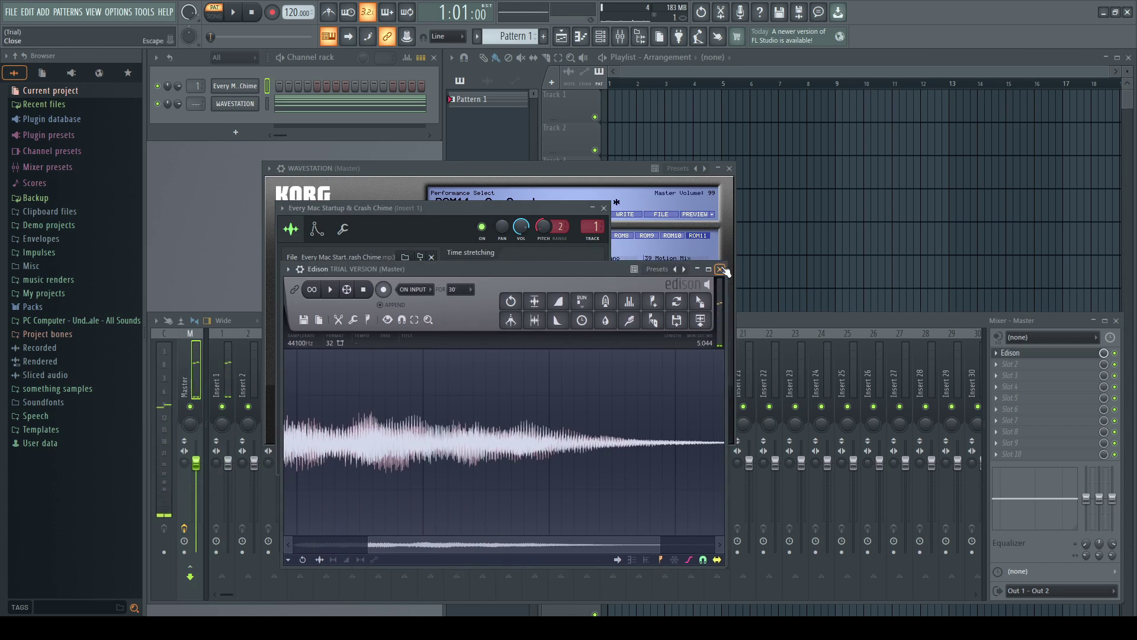
Close the Edison, Mac chime sampler and Wavestation windows and bring the Playlist to the front.
left_click(720, 269)
left_click(604, 208)
left_click(728, 168)
left_click(596, 191)
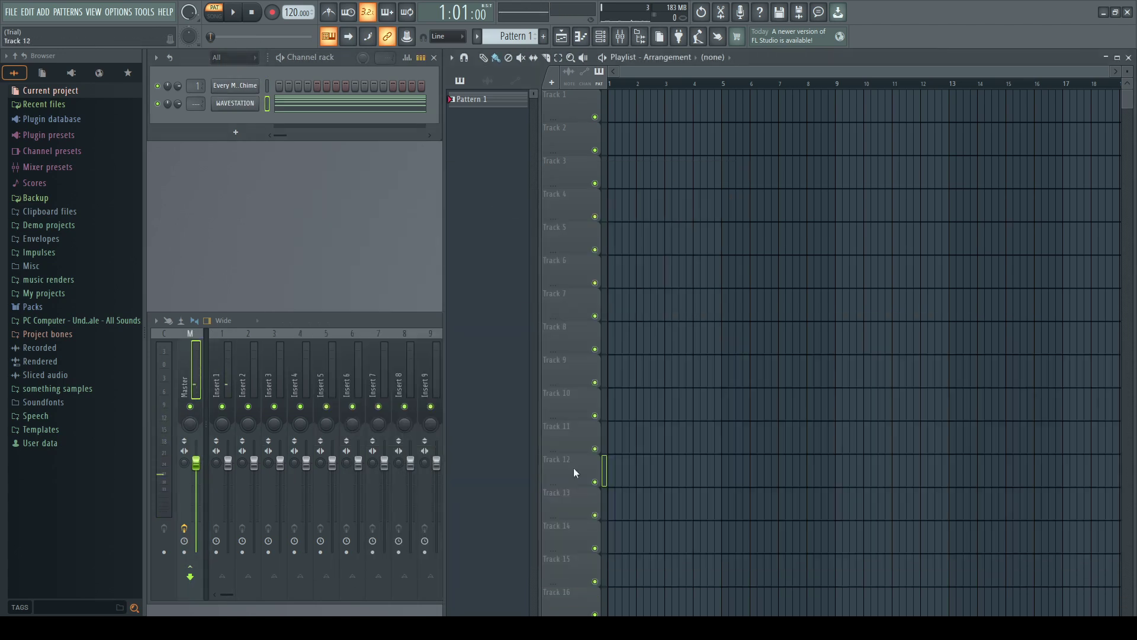